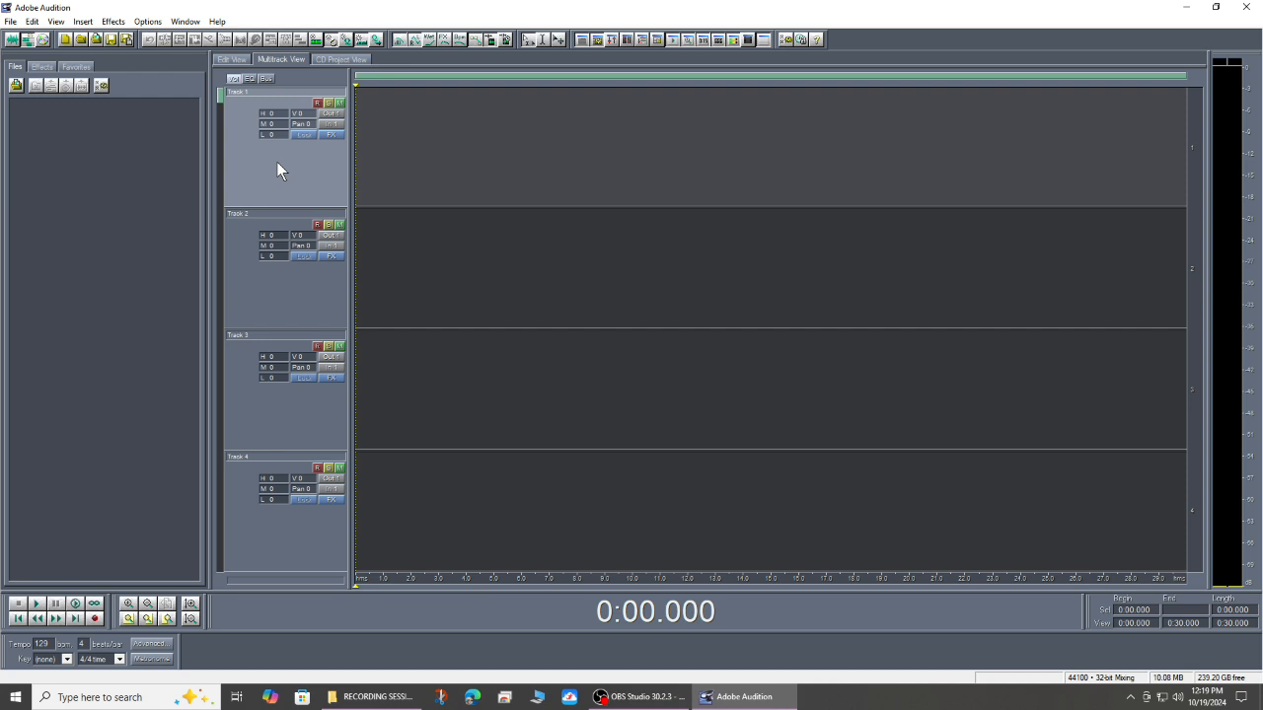
Rename the first track with the presenter's first name plus VOICEOVER, the second MUSIC SOUNDBED and the third EFFECTS
scroll(276, 162, "down", 1)
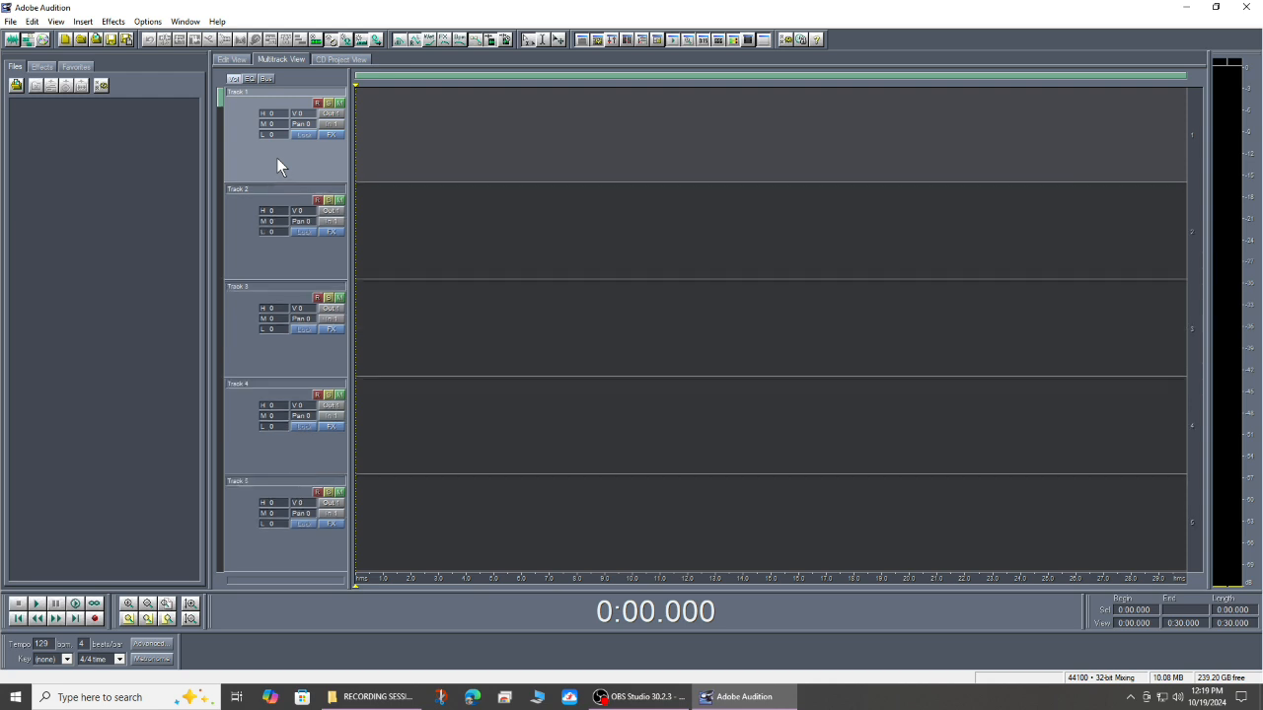
scroll(274, 168, "down", 1)
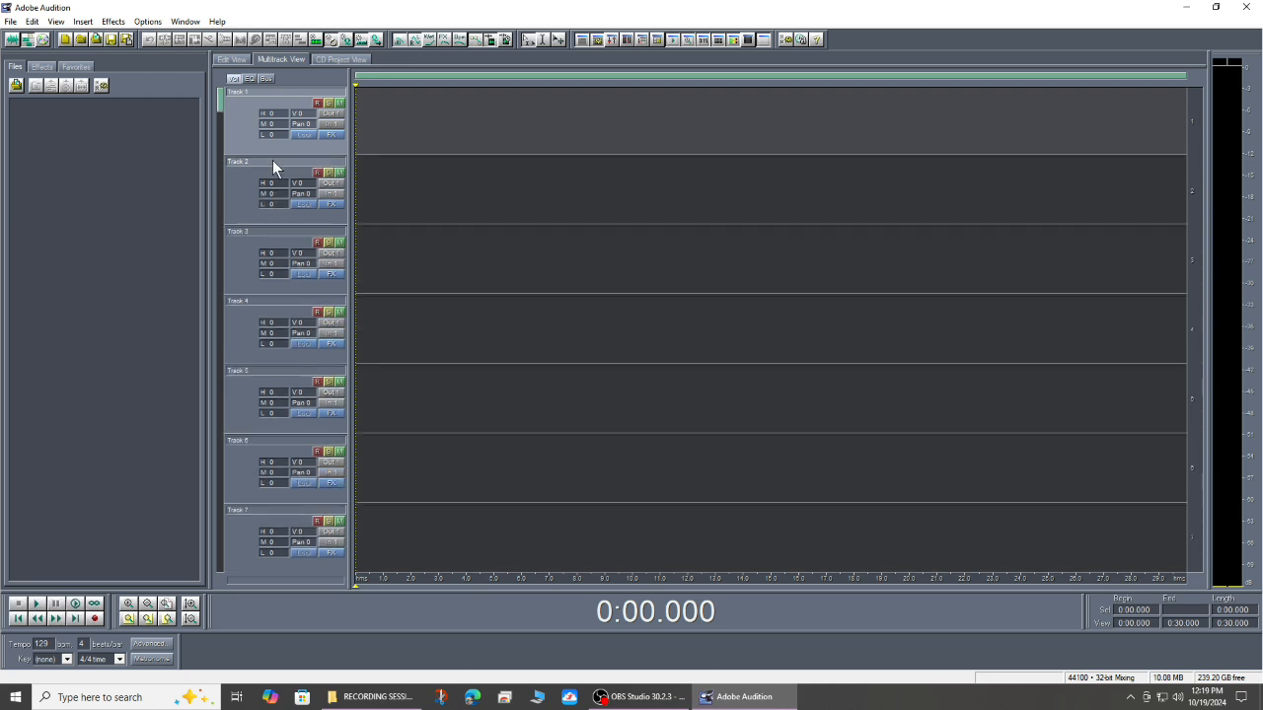
scroll(274, 179, "down", 1)
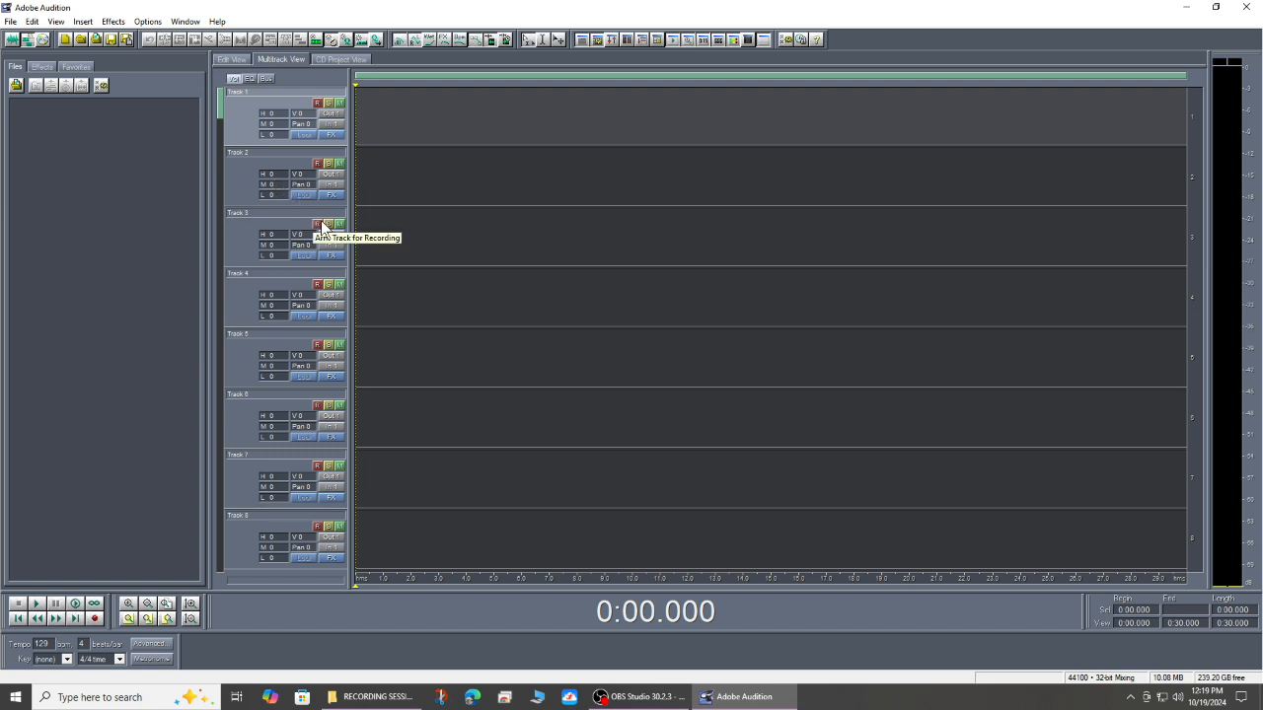
scroll(278, 180, "up", 2)
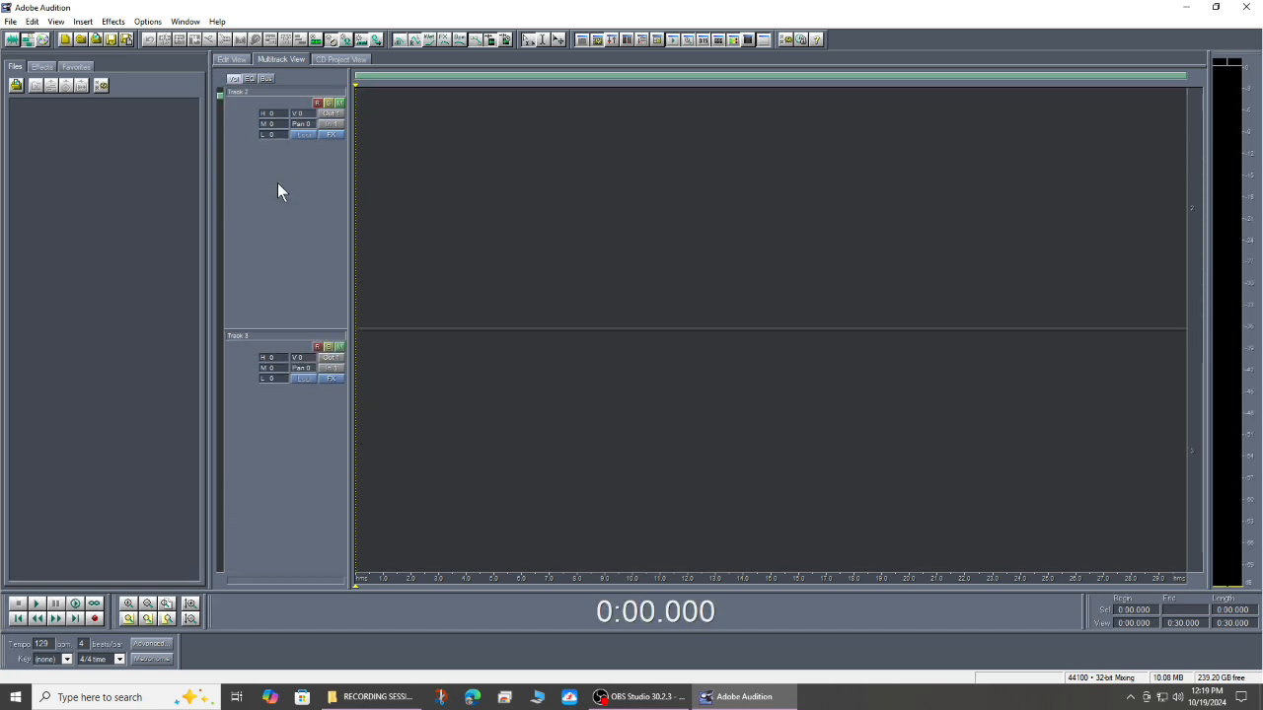
scroll(279, 184, "down", 3)
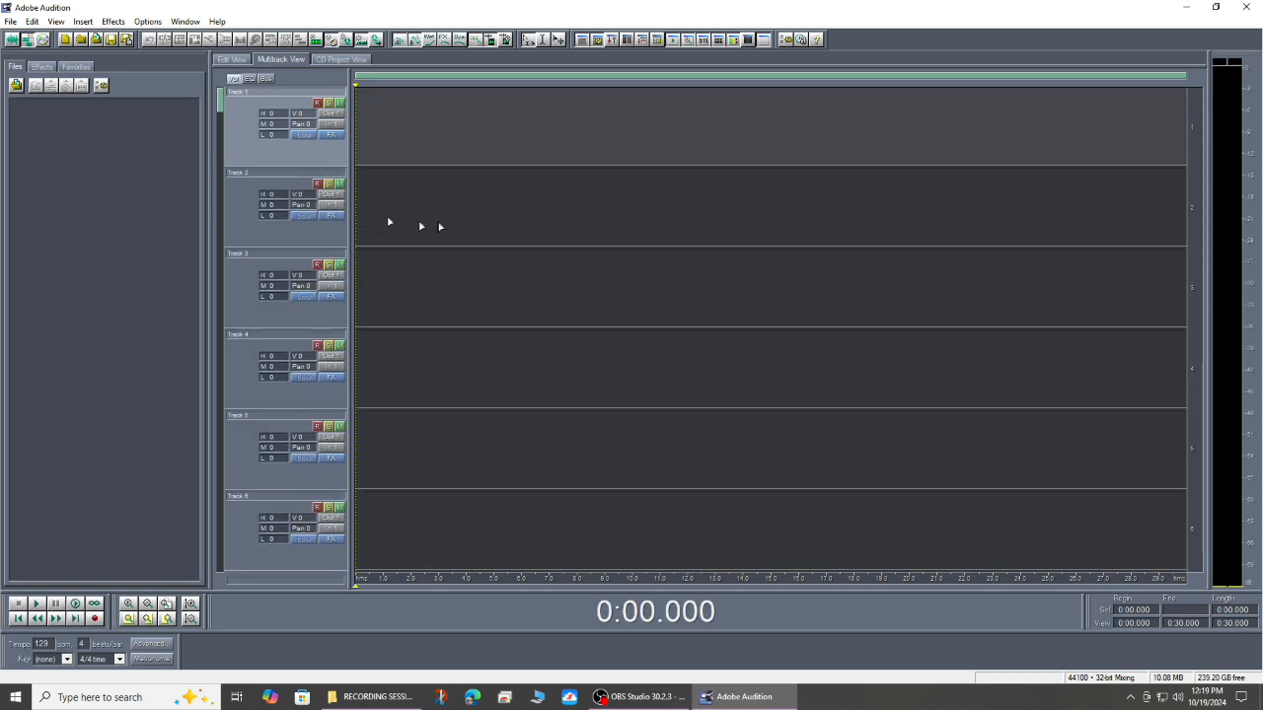
left_click(433, 221)
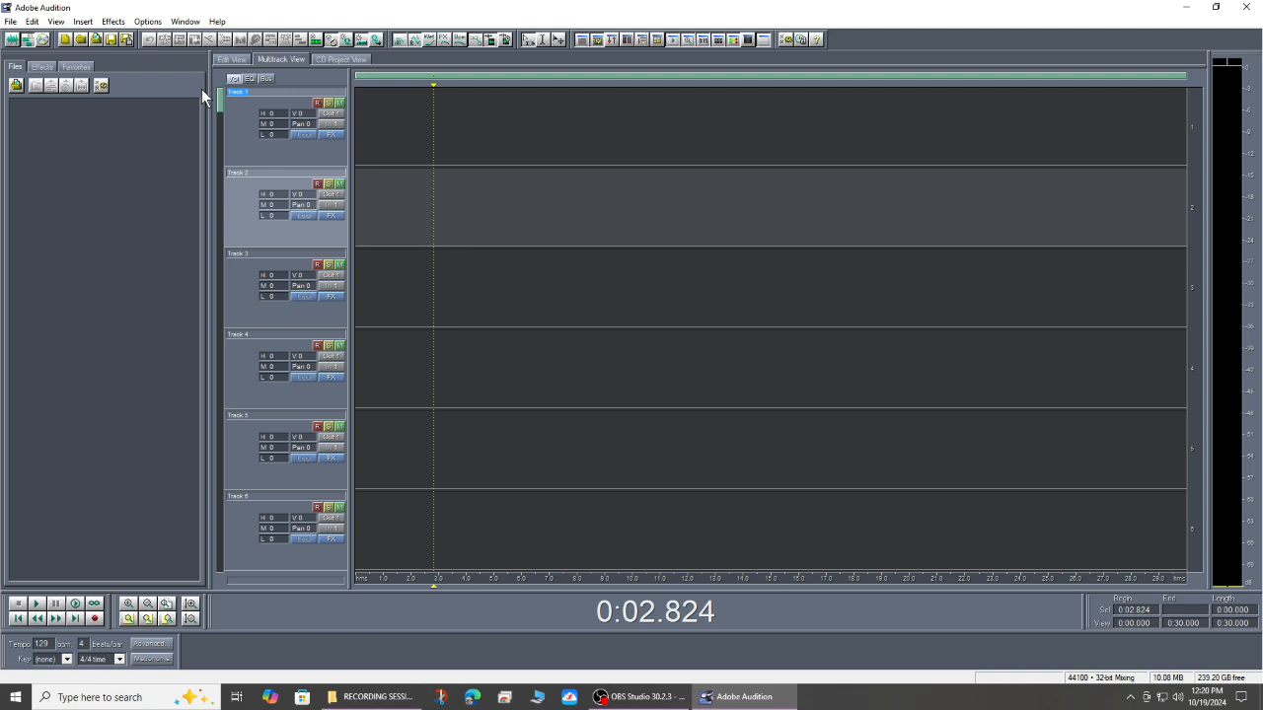
type("CURT VOICEOVER")
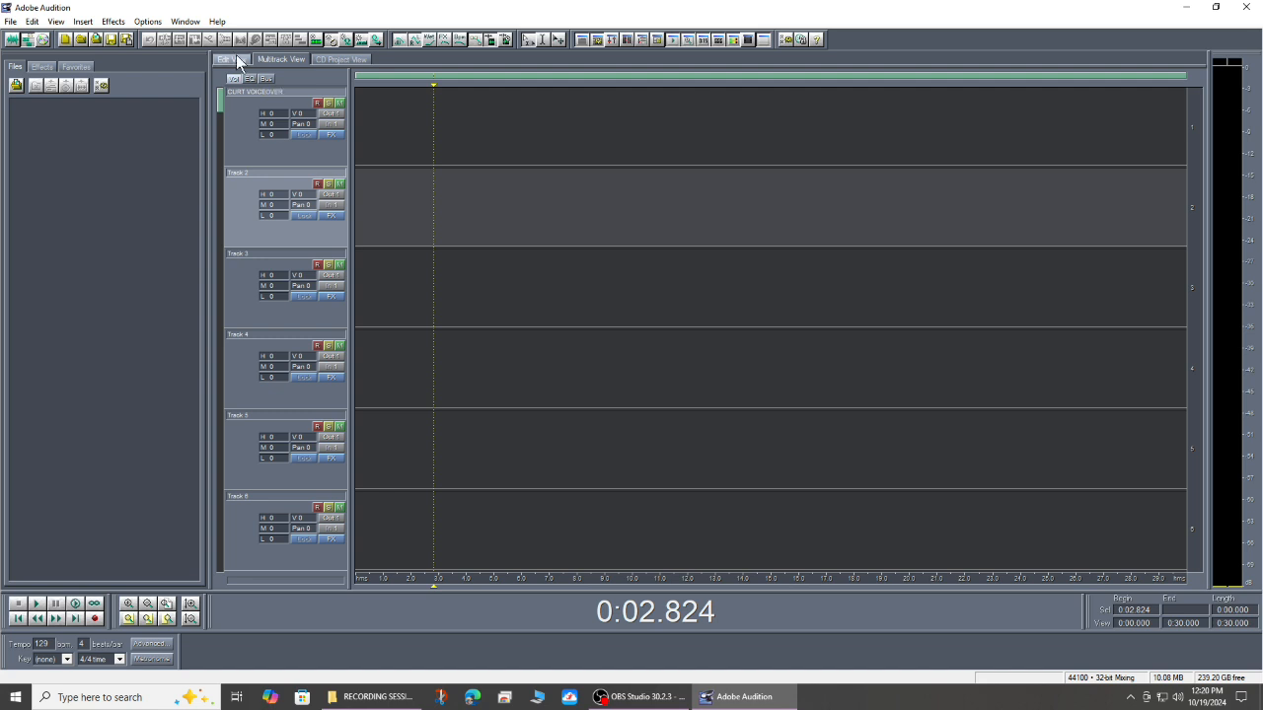
left_click(259, 171)
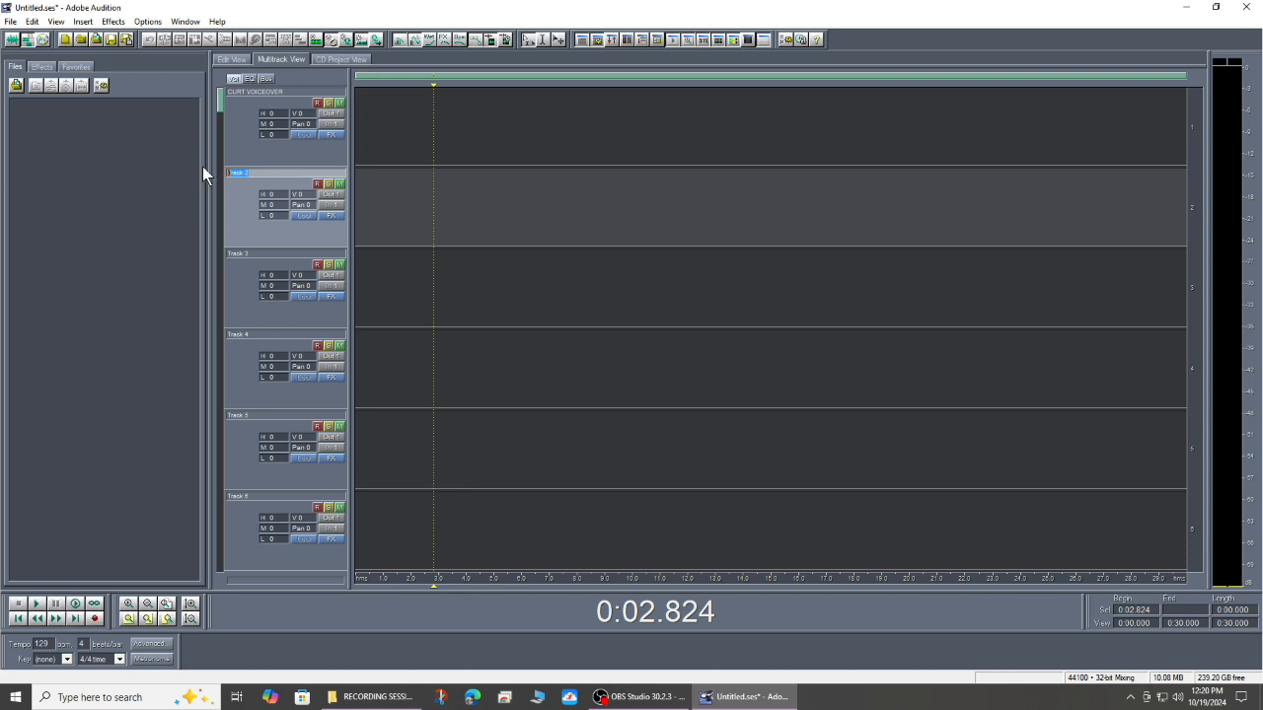
type("Misc")
left_click(269, 254)
type("EFFECTS")
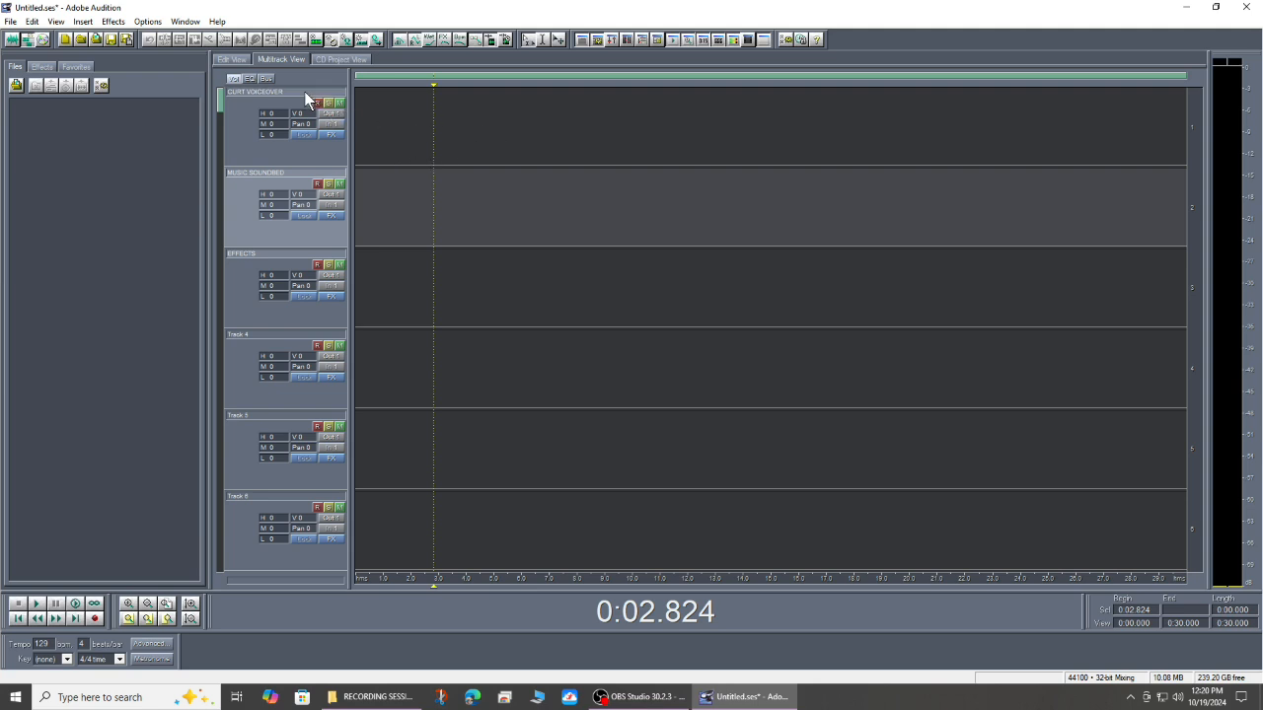
Arm the voiceover track for recording and record a short take starting at 0:02.000
left_click(412, 156)
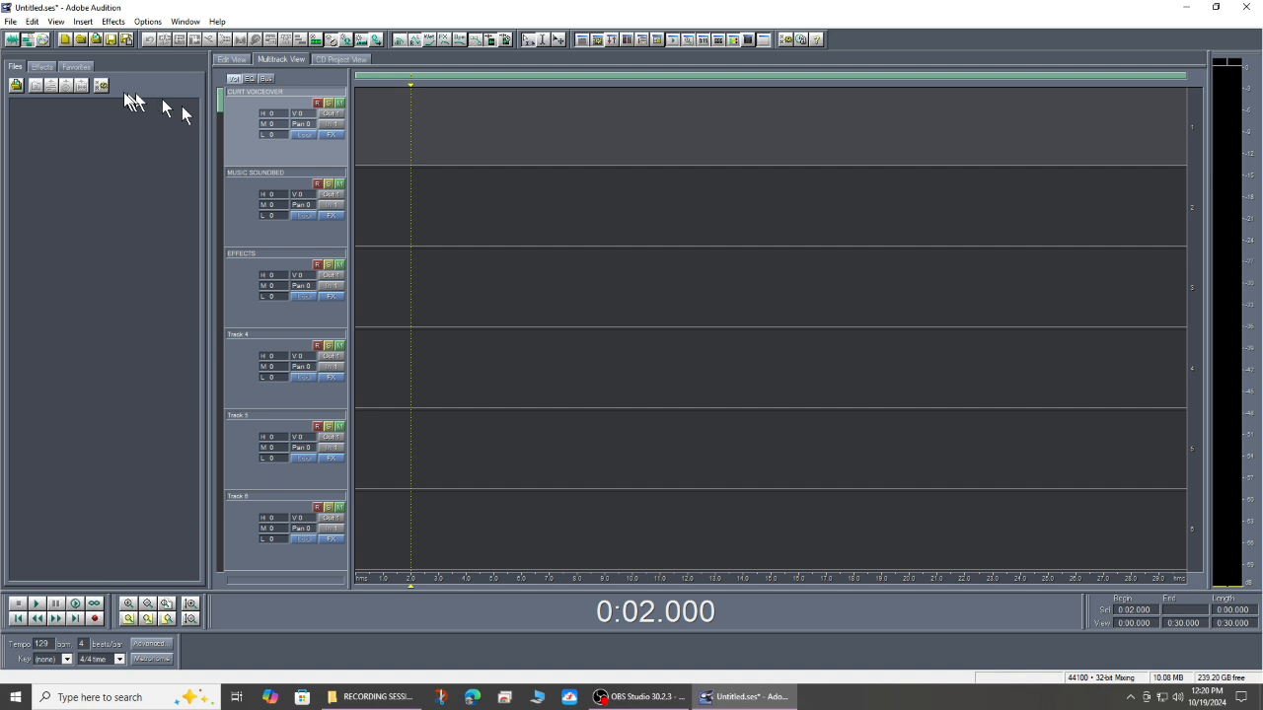
left_click(317, 102)
left_click(95, 617)
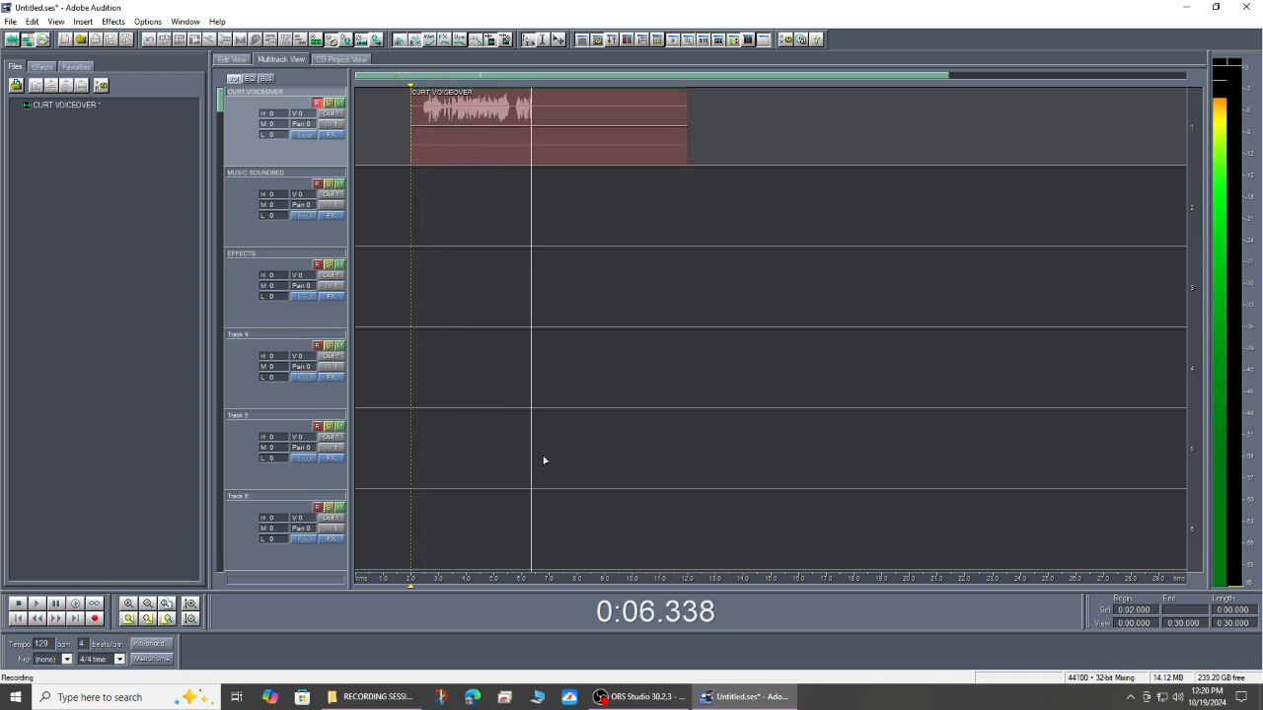
key("space")
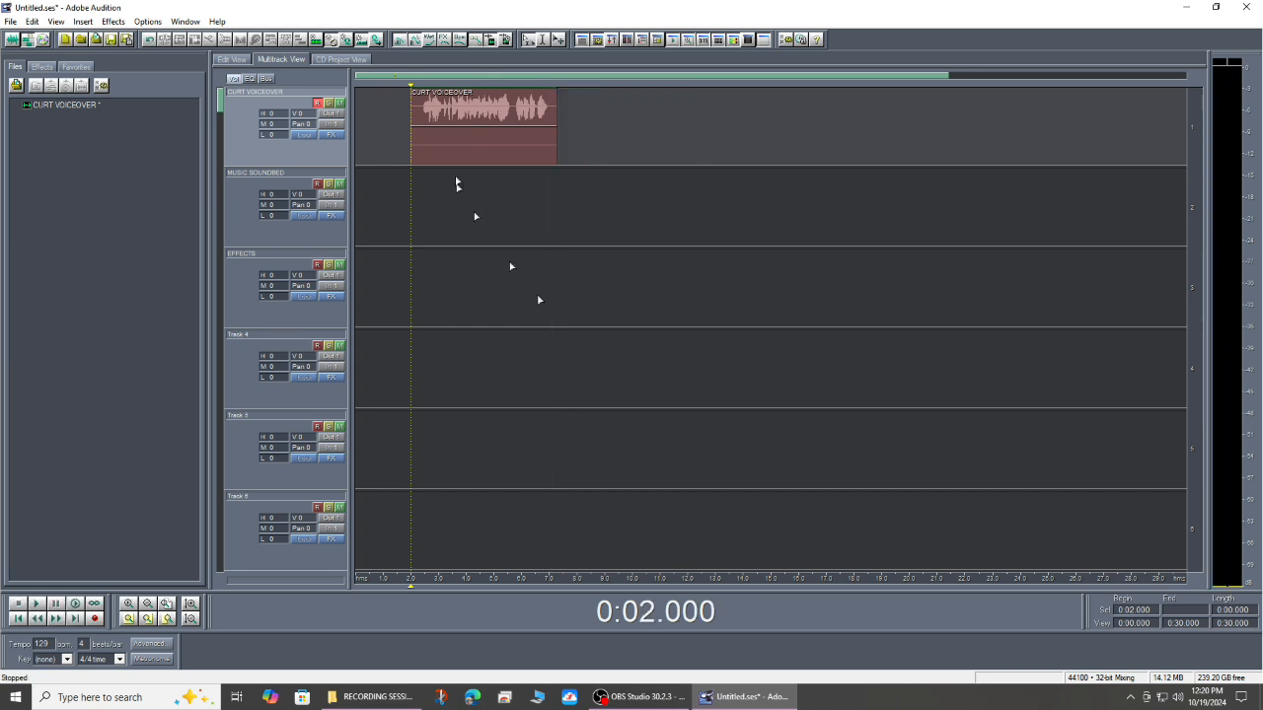
Move the recorded voiceover clip to the start of the timeline and delete it from the track
left_click_drag(471, 155, 382, 173)
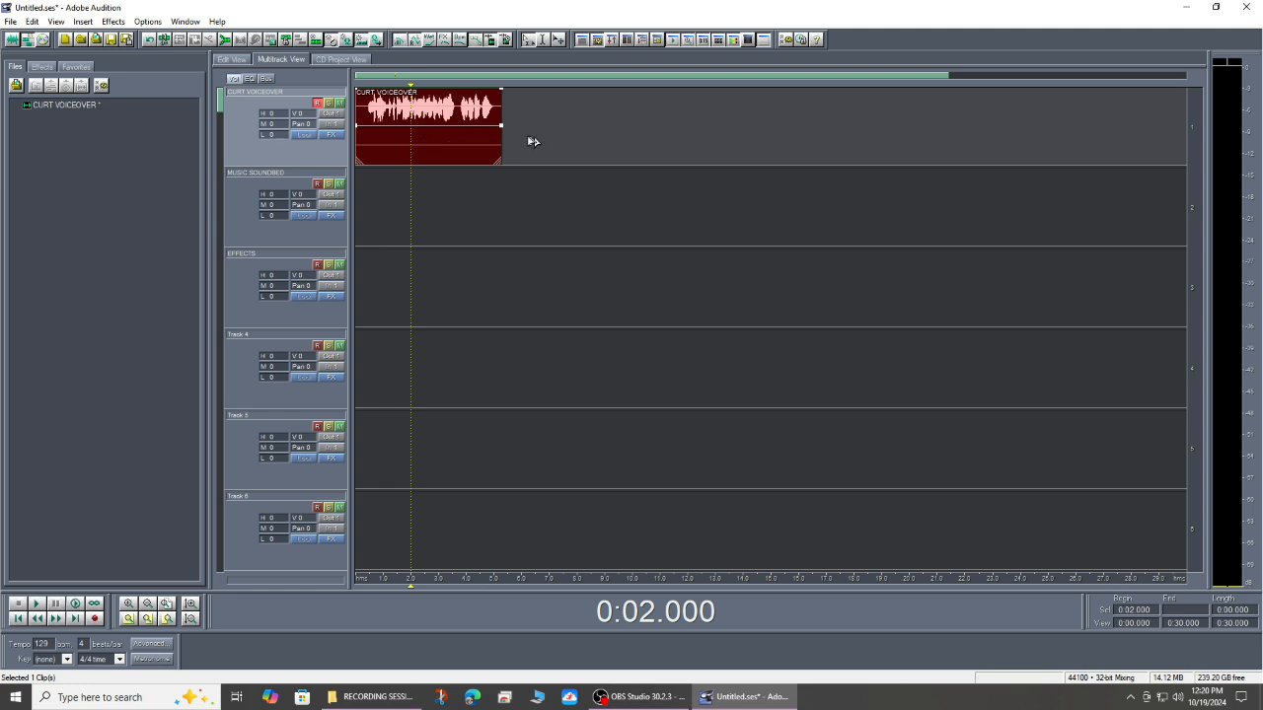
left_click(424, 137)
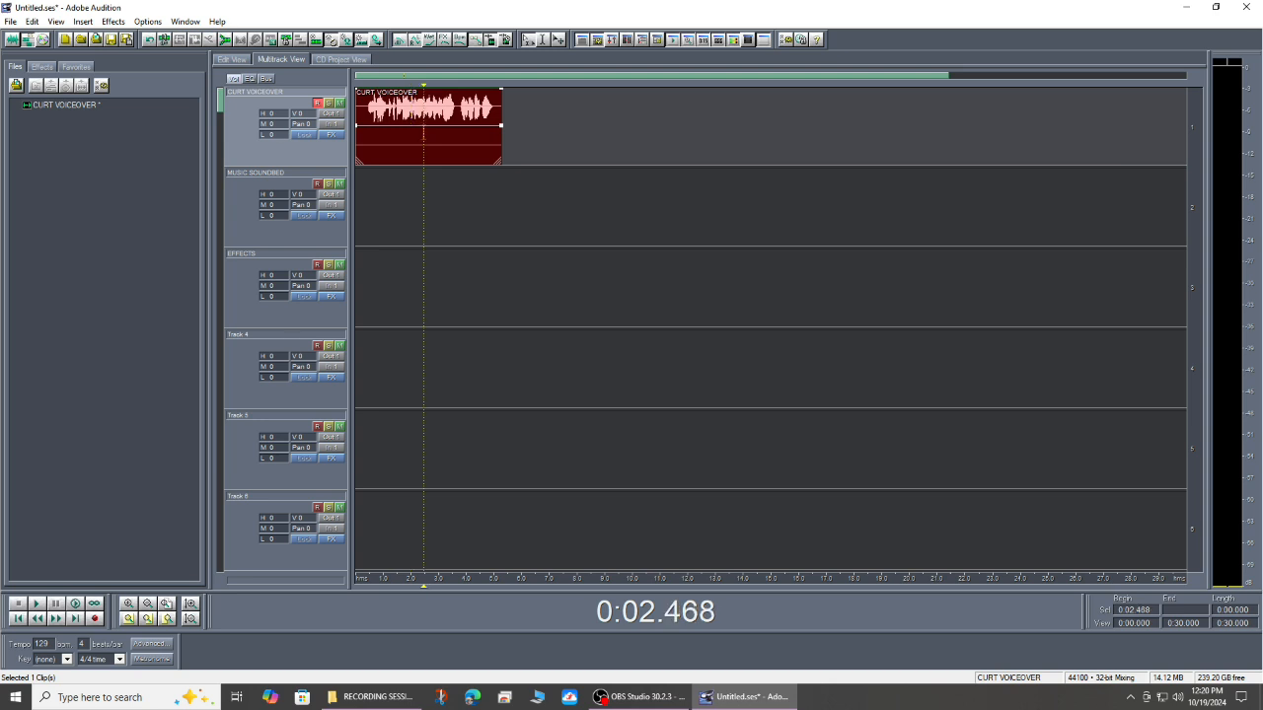
key("Delete")
Set the voiceover track's input to Left Channel on Mic/Line In 3/4 (Studio 68c)
left_click(337, 124)
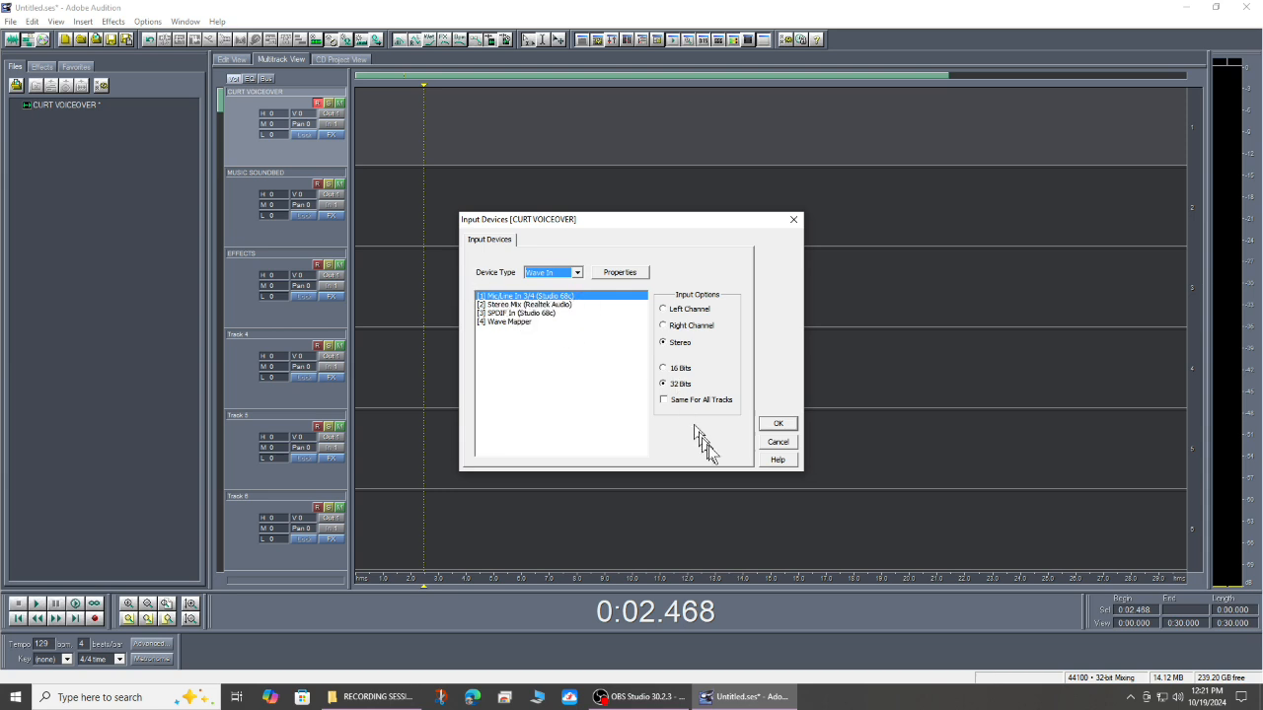
left_click(778, 442)
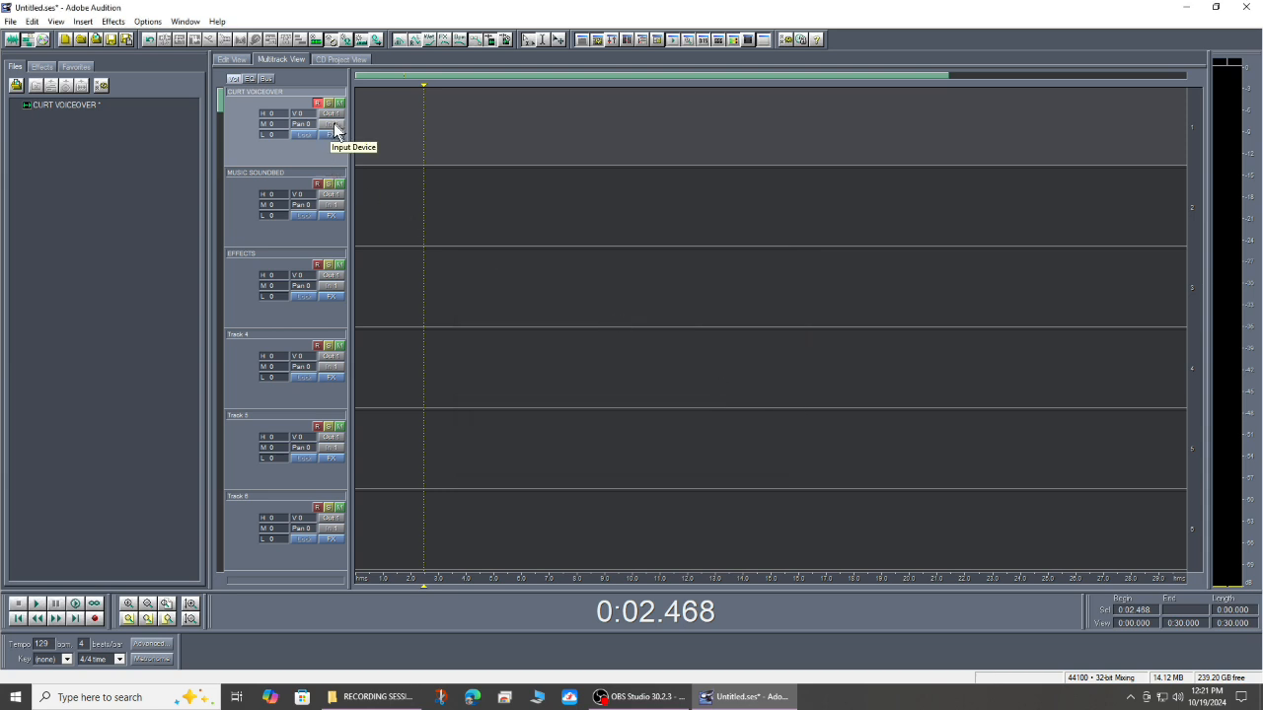
left_click(336, 122)
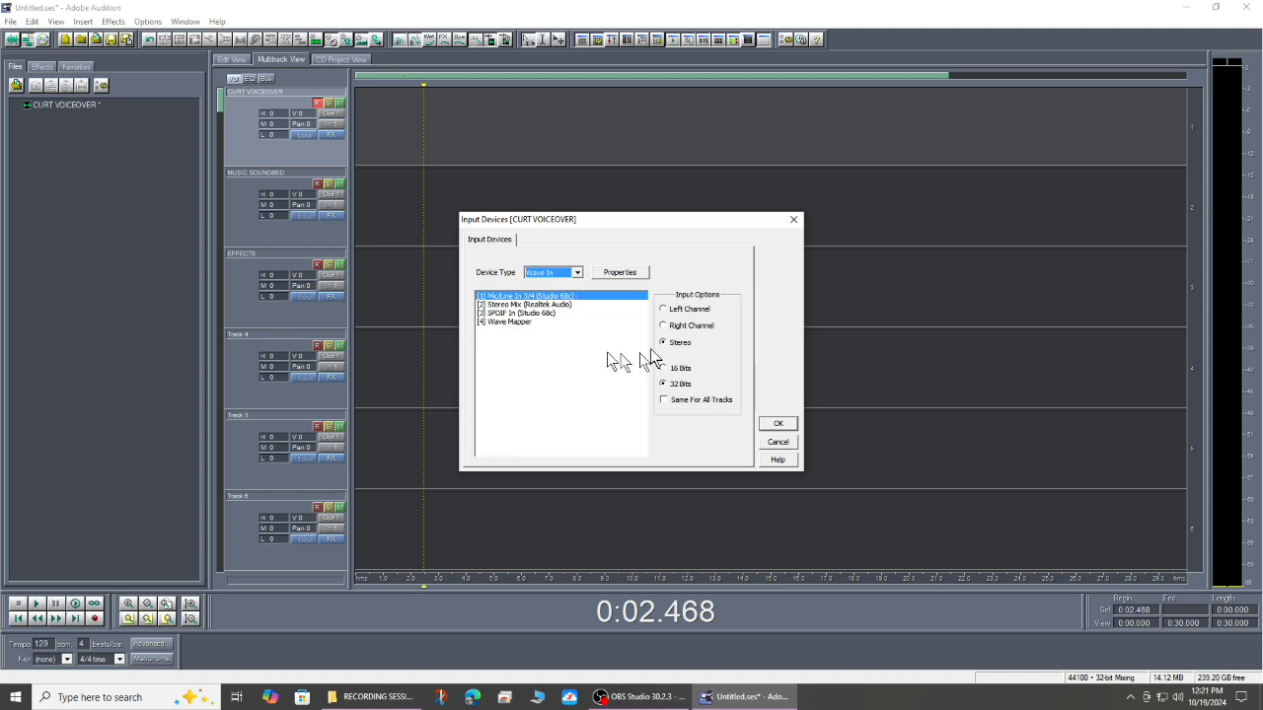
left_click(663, 309)
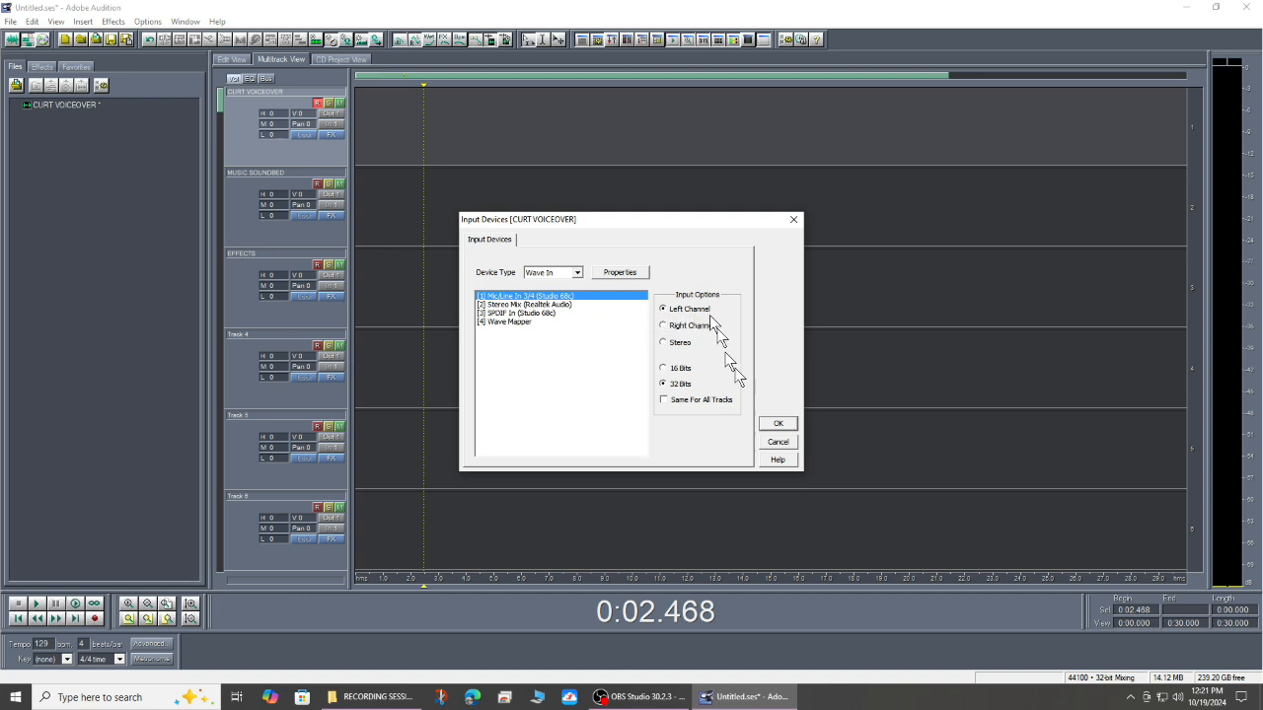
left_click(776, 425)
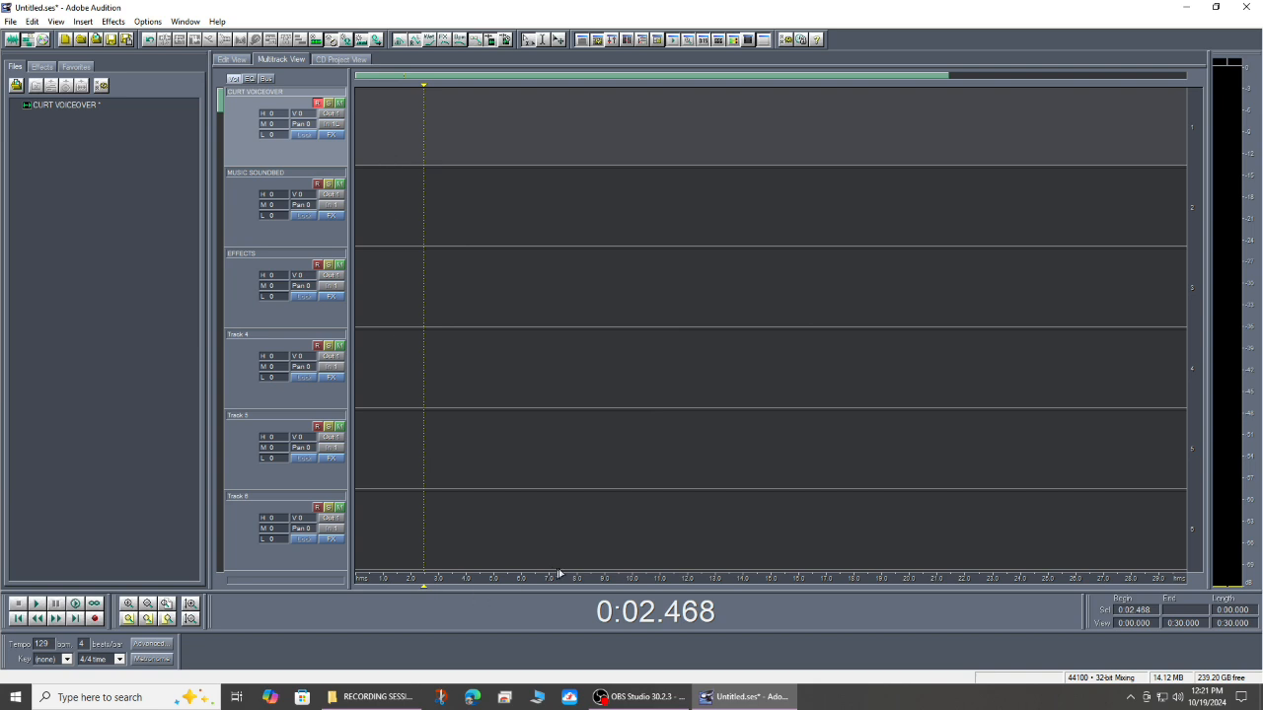
Record a mono take of about 12 seconds on the voiceover track from the start of the timeline
left_click(17, 619)
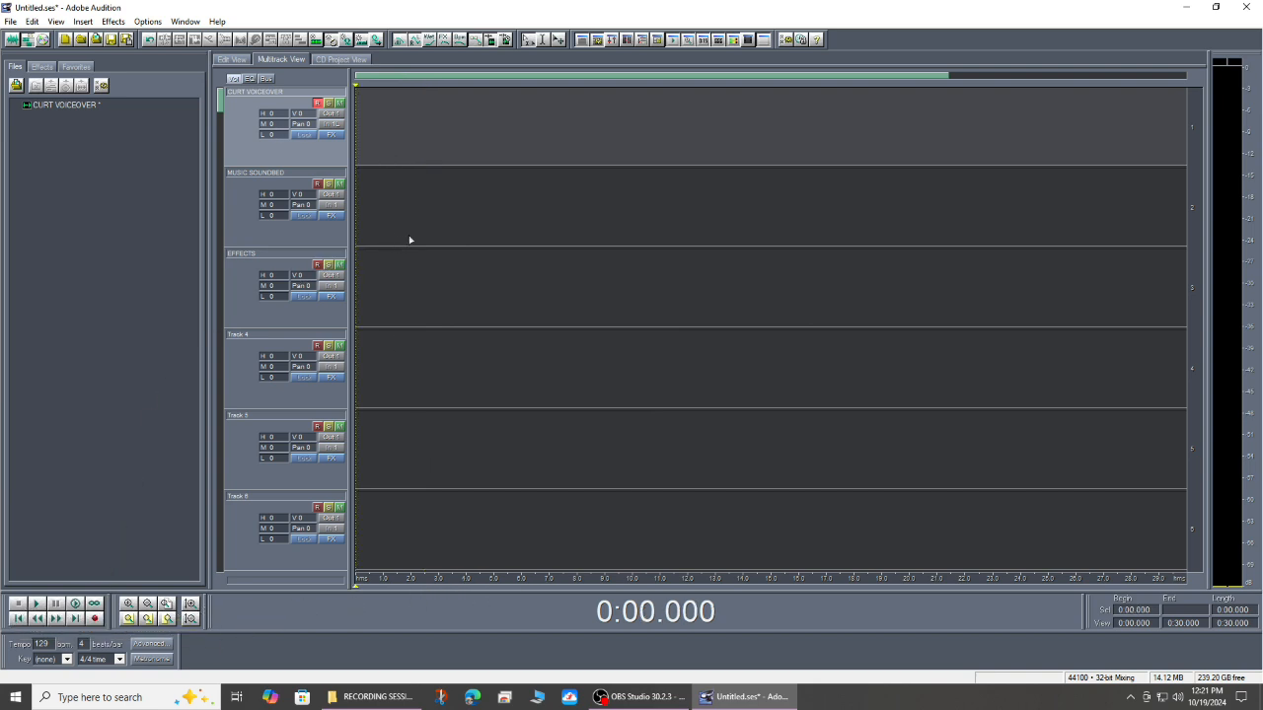
left_click(95, 619)
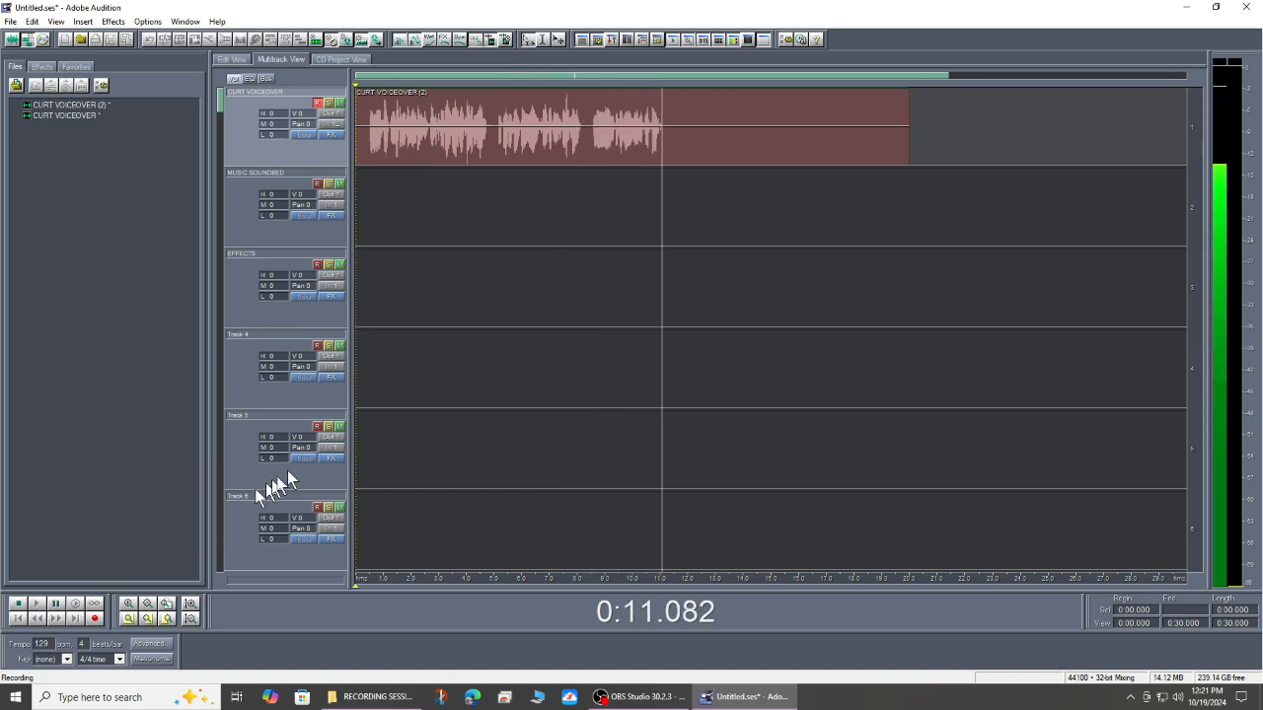
key("space")
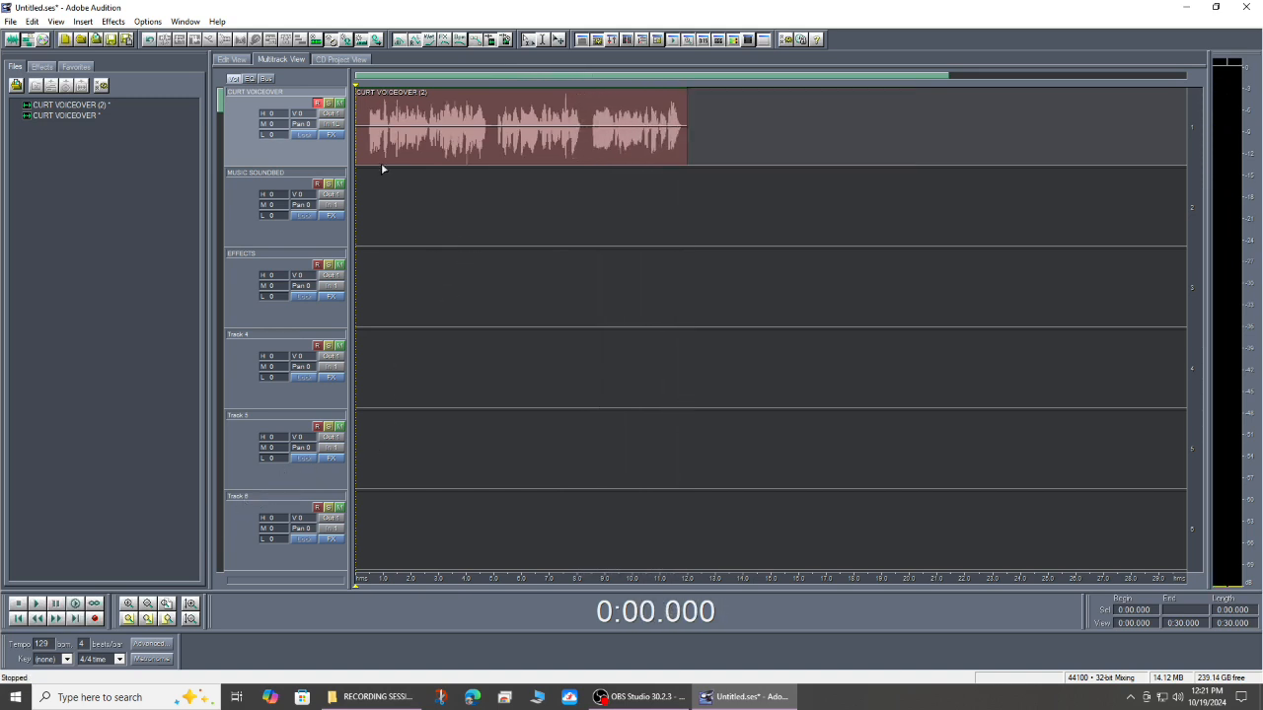
Import WXKU NEWS MY HOOSIER HEARTH INTRO.wav and place it at the start of the MUSIC SOUNDBED track
left_click(409, 208)
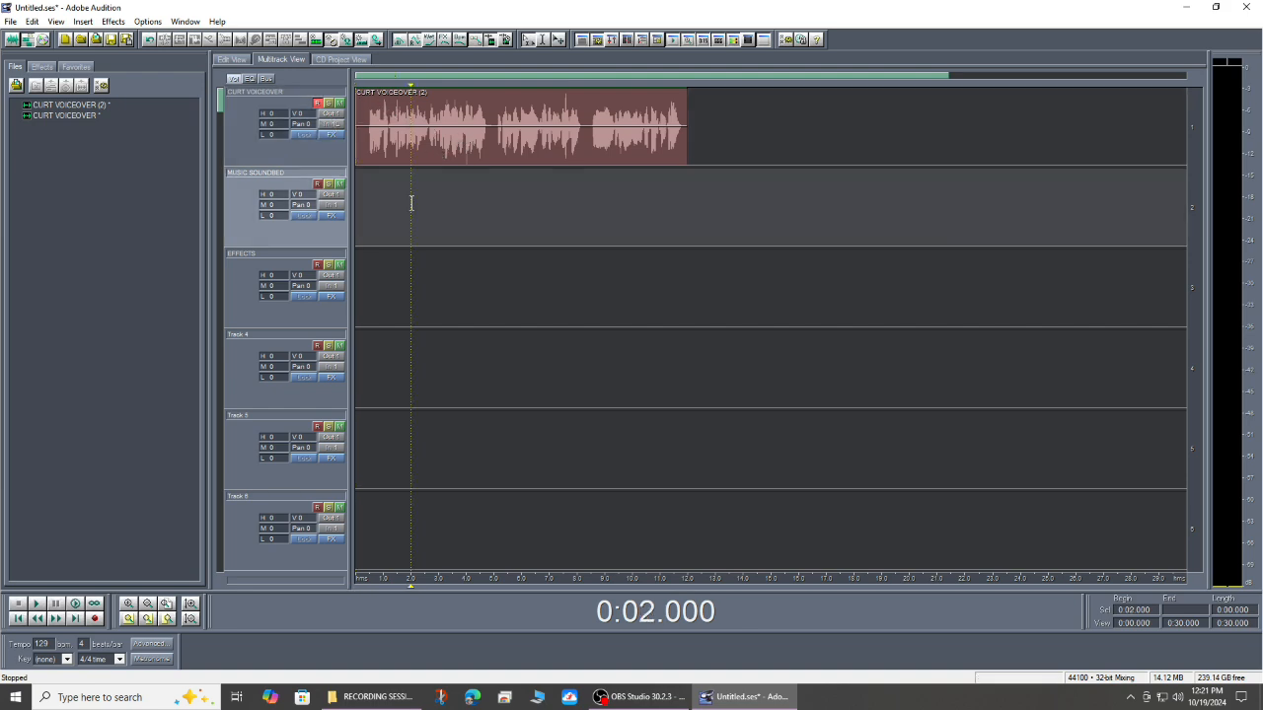
double_click(70, 139)
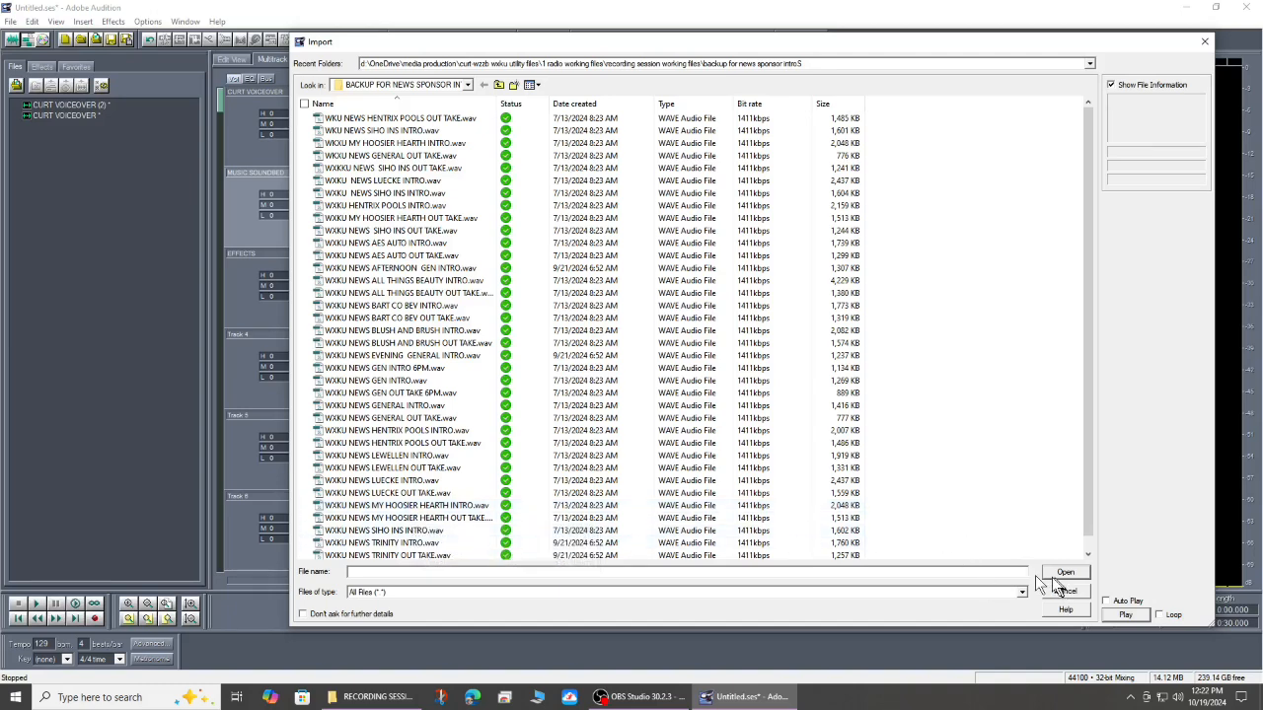
left_click(405, 506)
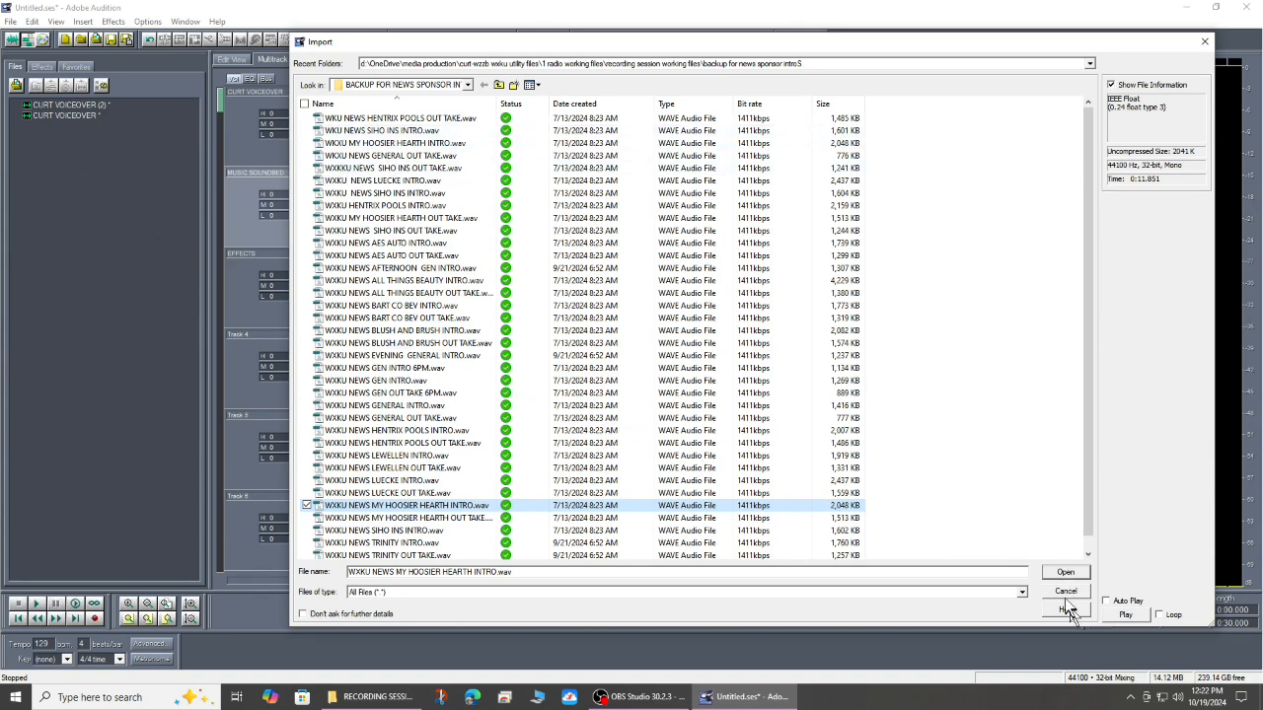
left_click(1063, 572)
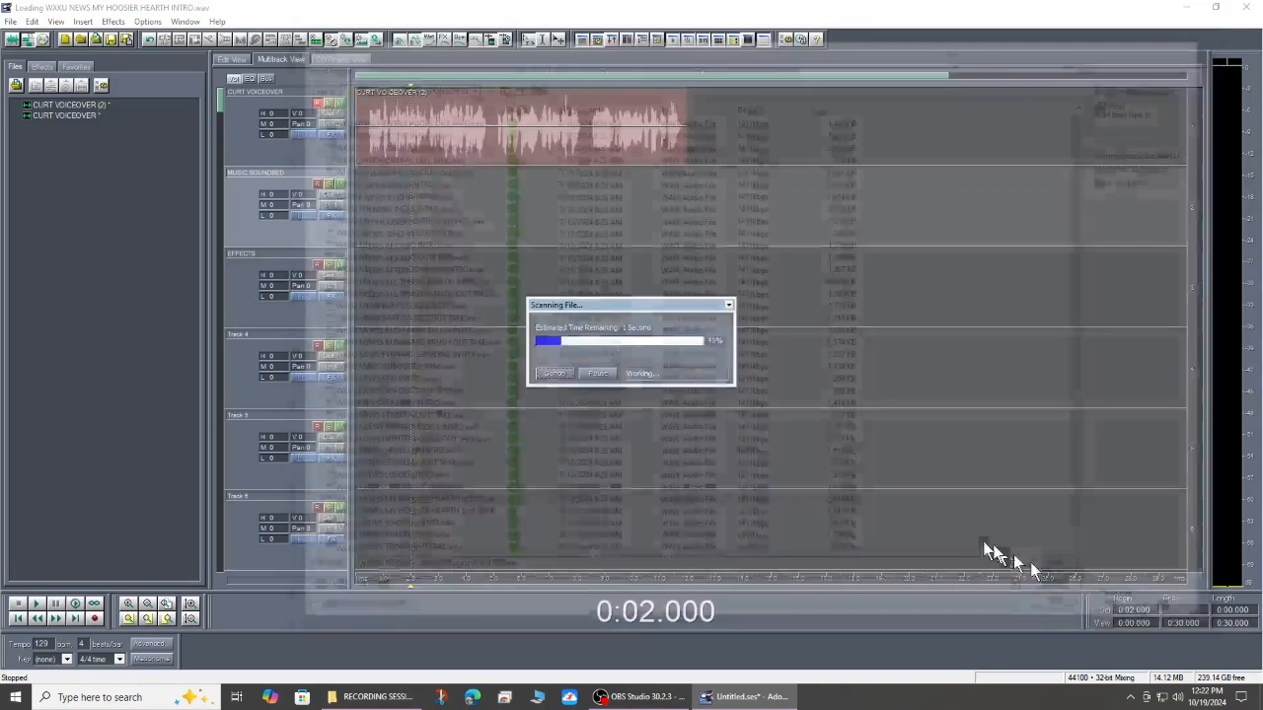
left_click_drag(128, 105, 398, 209)
left_click_drag(457, 239, 392, 237)
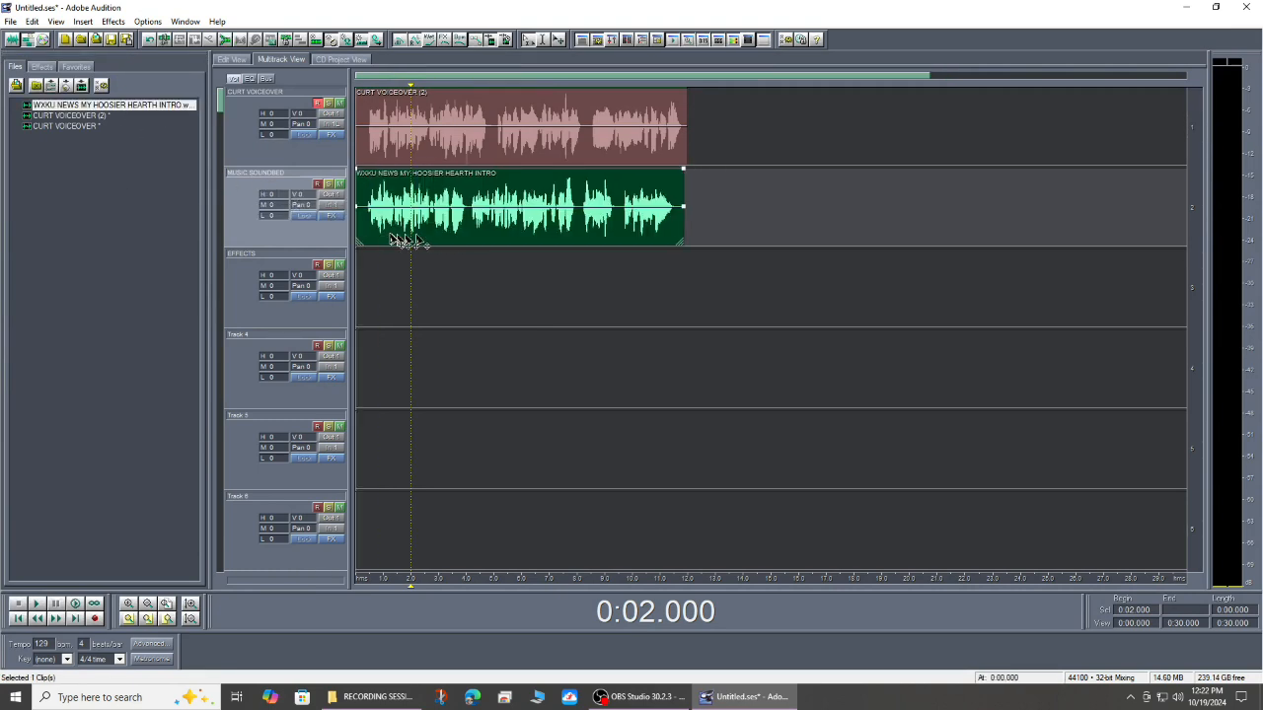
Shift the voiceover clip to start at about 0:10.75, overlapping the intro's end, and play the mix from 0:02.000
left_click_drag(431, 159, 728, 161)
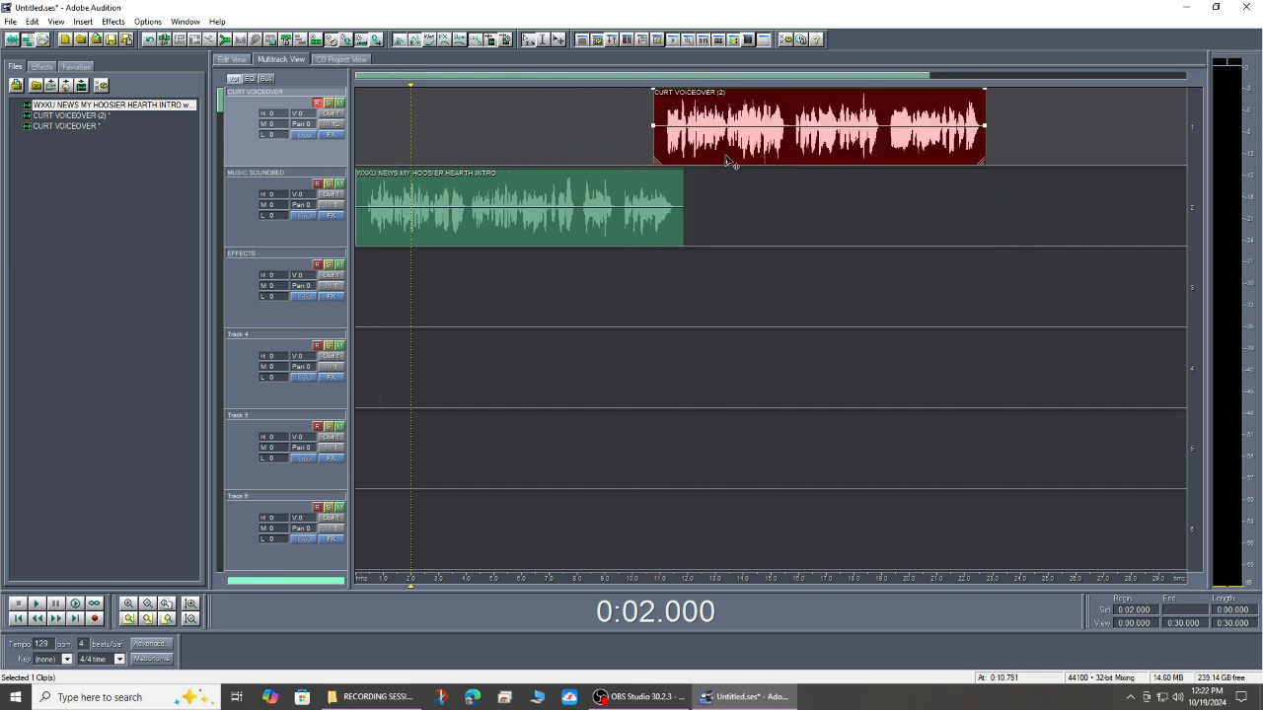
key("space")
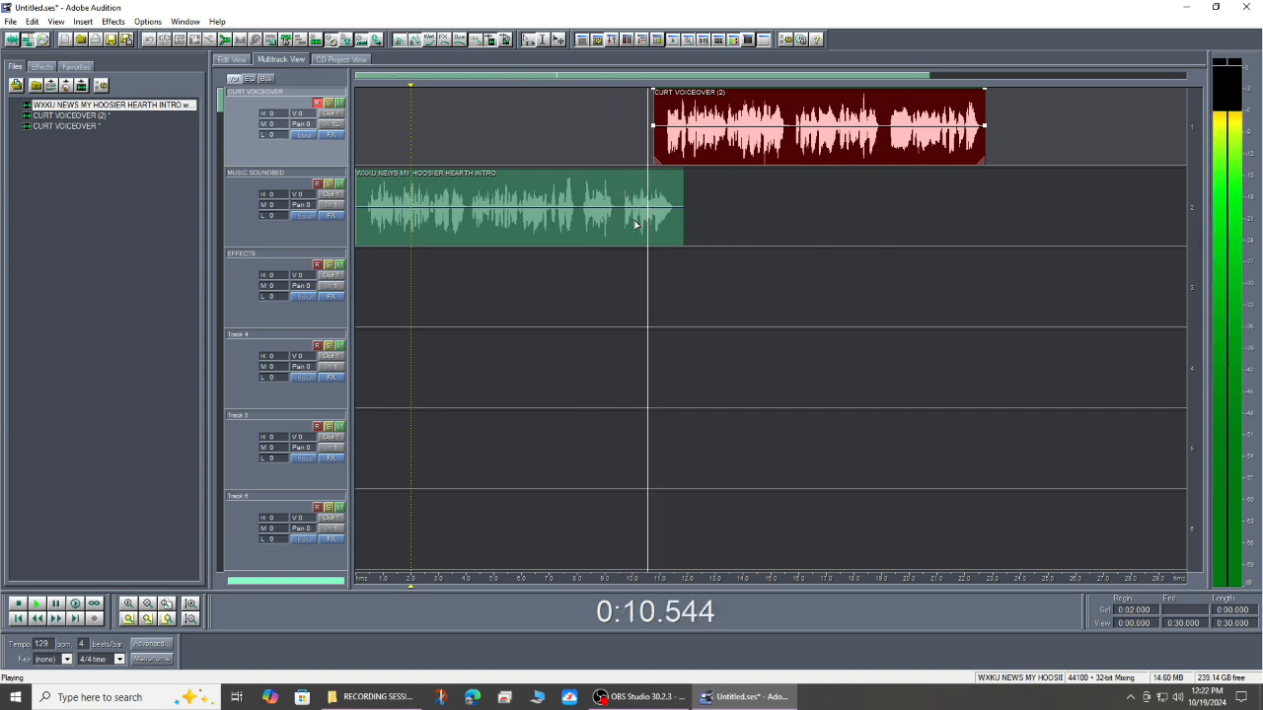
key("space")
key("space")
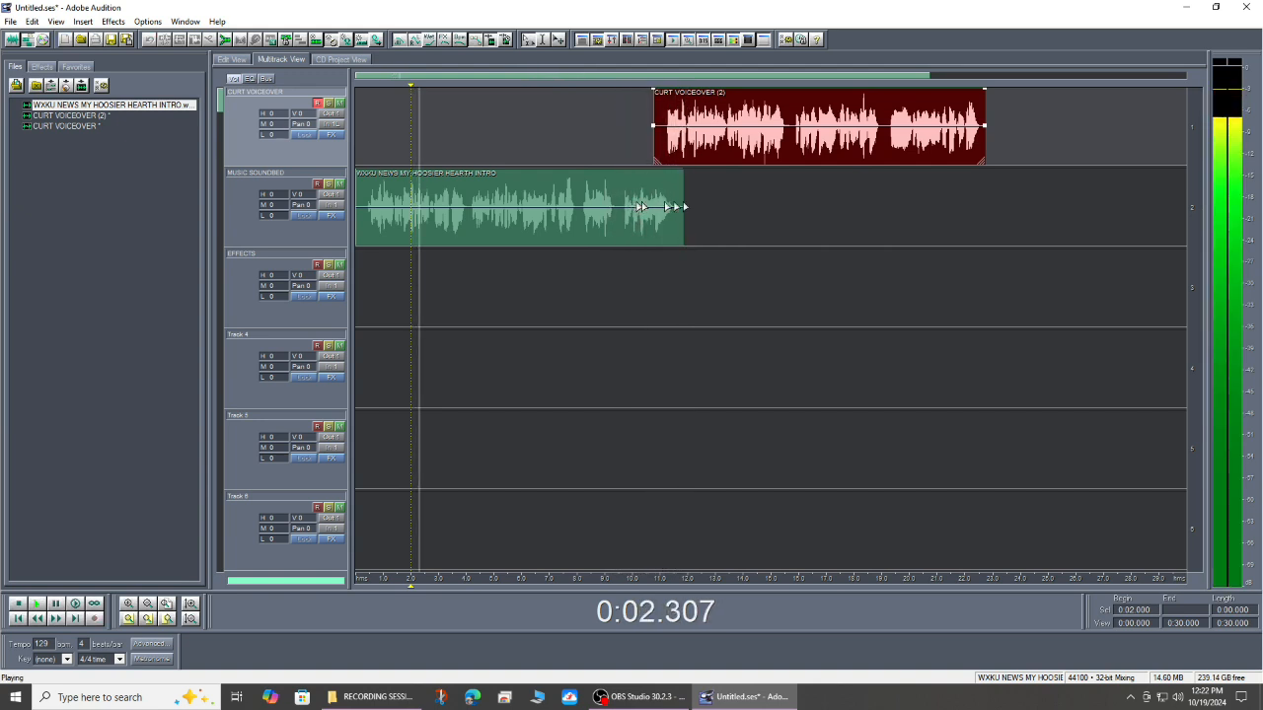
key("space")
Delete the intro clip from the MUSIC SOUNDBED track and move the voiceover clip back to the timeline's start
left_click(714, 205)
left_click(588, 206)
key("Delete")
left_click_drag(655, 158, 290, 161)
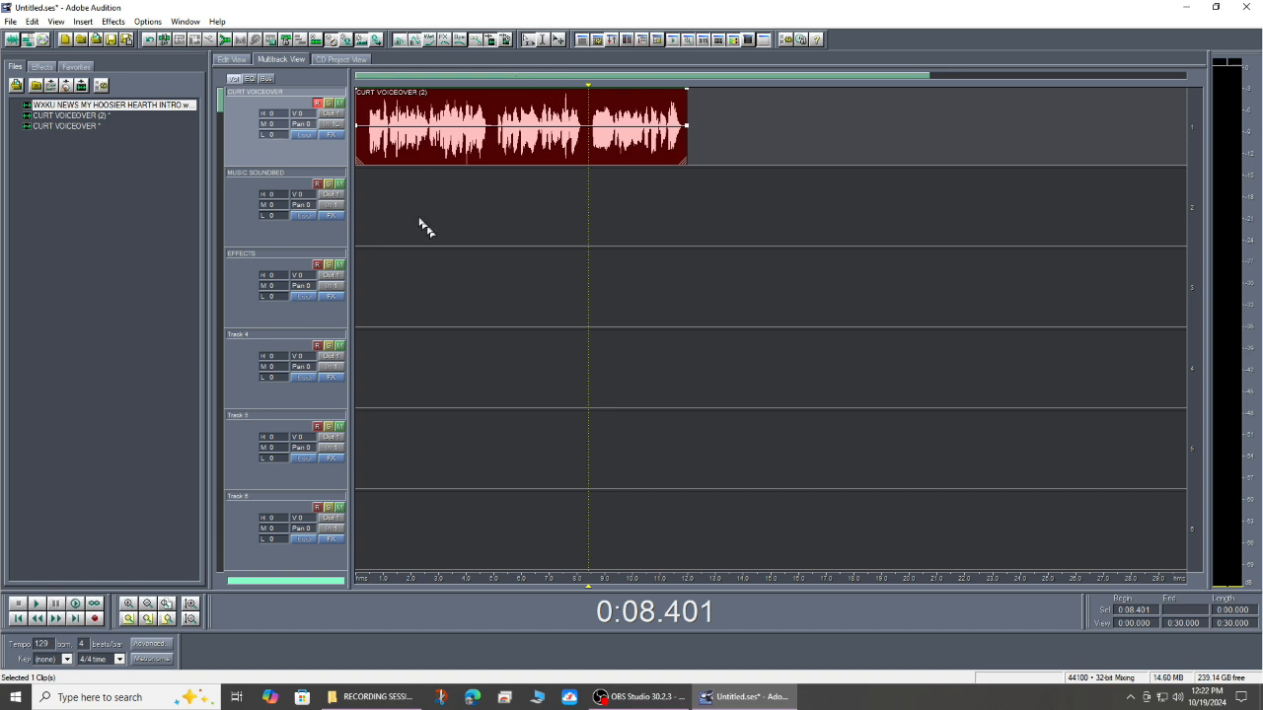
Delete the remaining voiceover clip from the first track
scroll(395, 222, "down", 1)
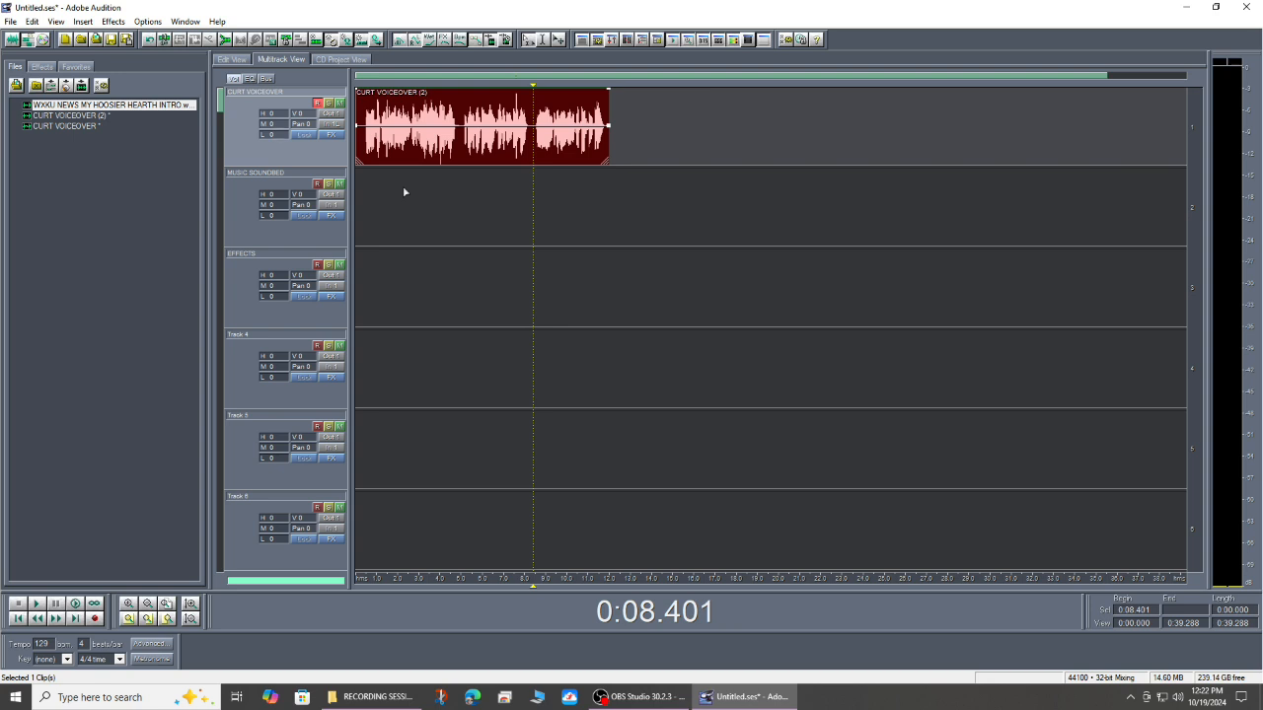
left_click(434, 209)
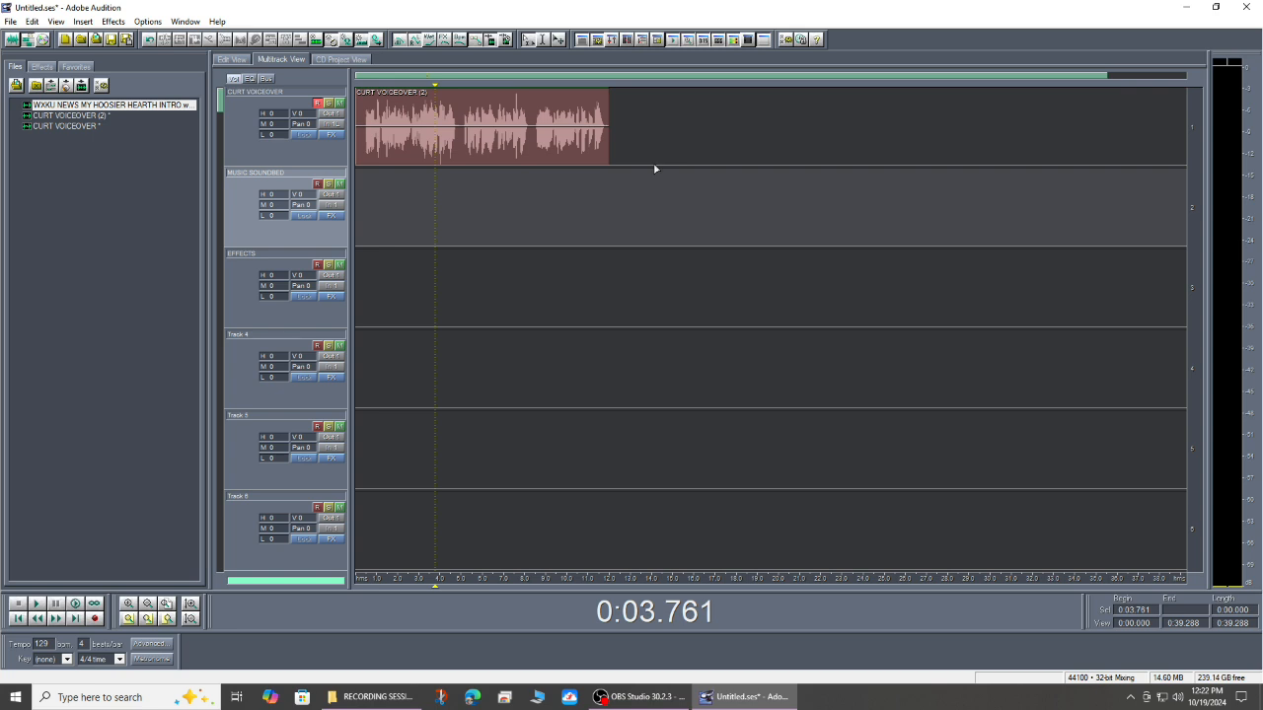
left_click(461, 159)
key("Delete")
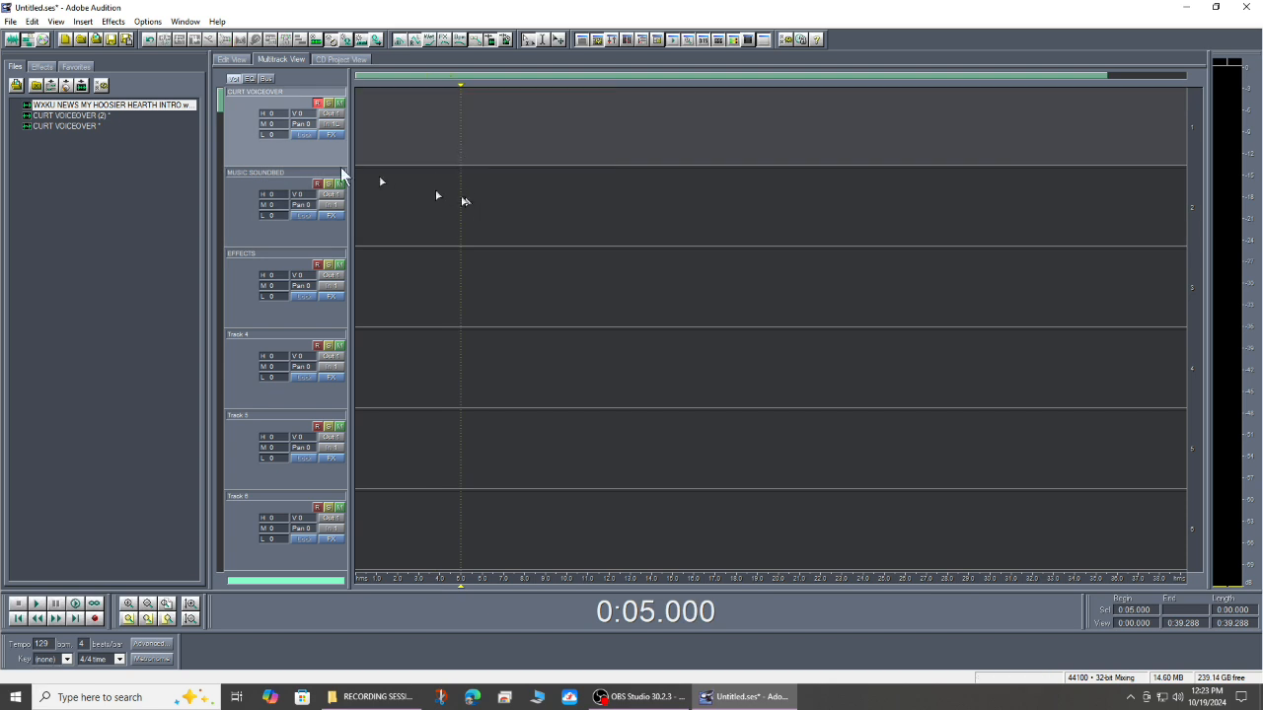
Preview WXKU MY HOOSIER HEARTH OUT TAKE.wav with Auto Play while importing, stop playback, turn Auto Play off and cancel the import
left_click(16, 89)
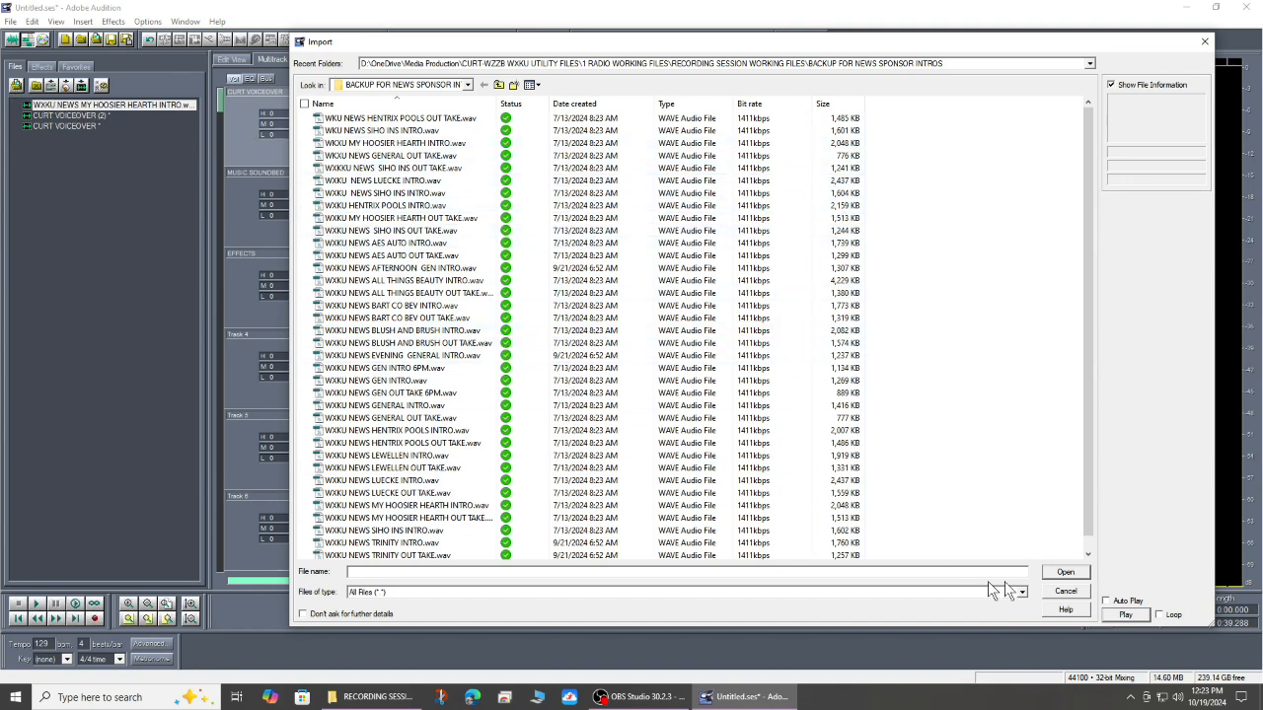
left_click(1107, 601)
left_click(1120, 615)
left_click(1123, 615)
left_click(372, 221)
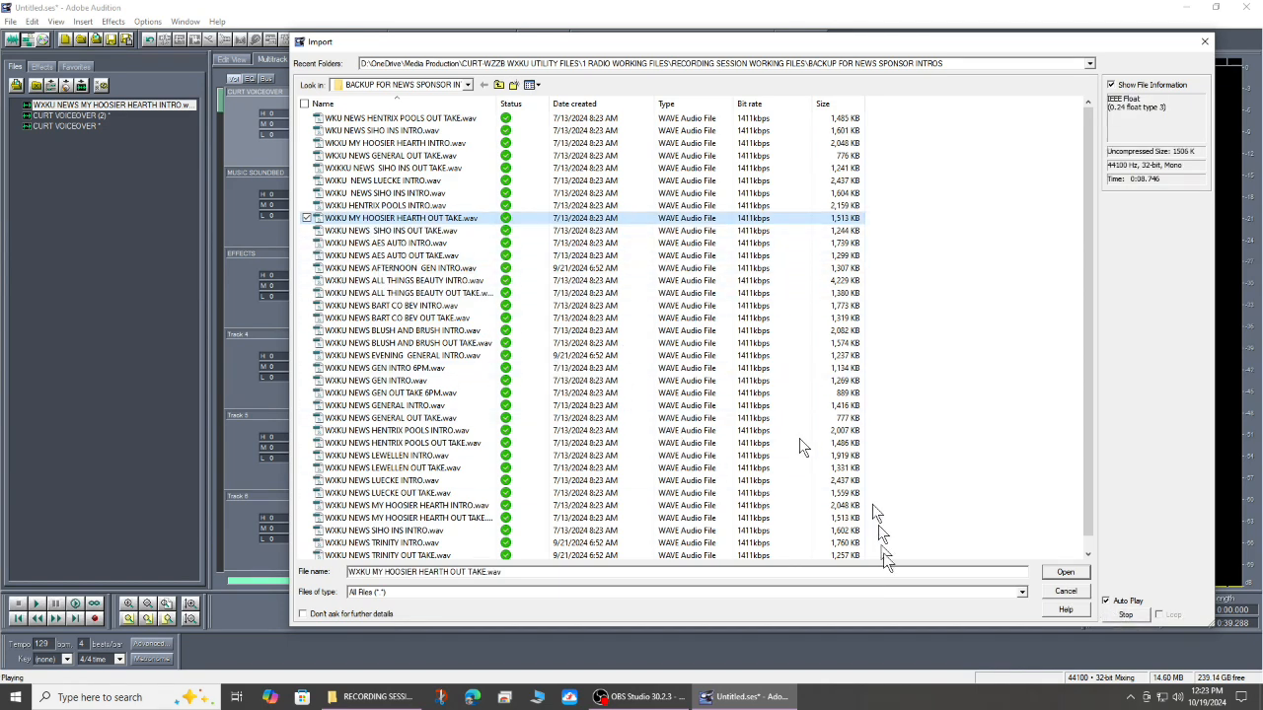
left_click(1123, 614)
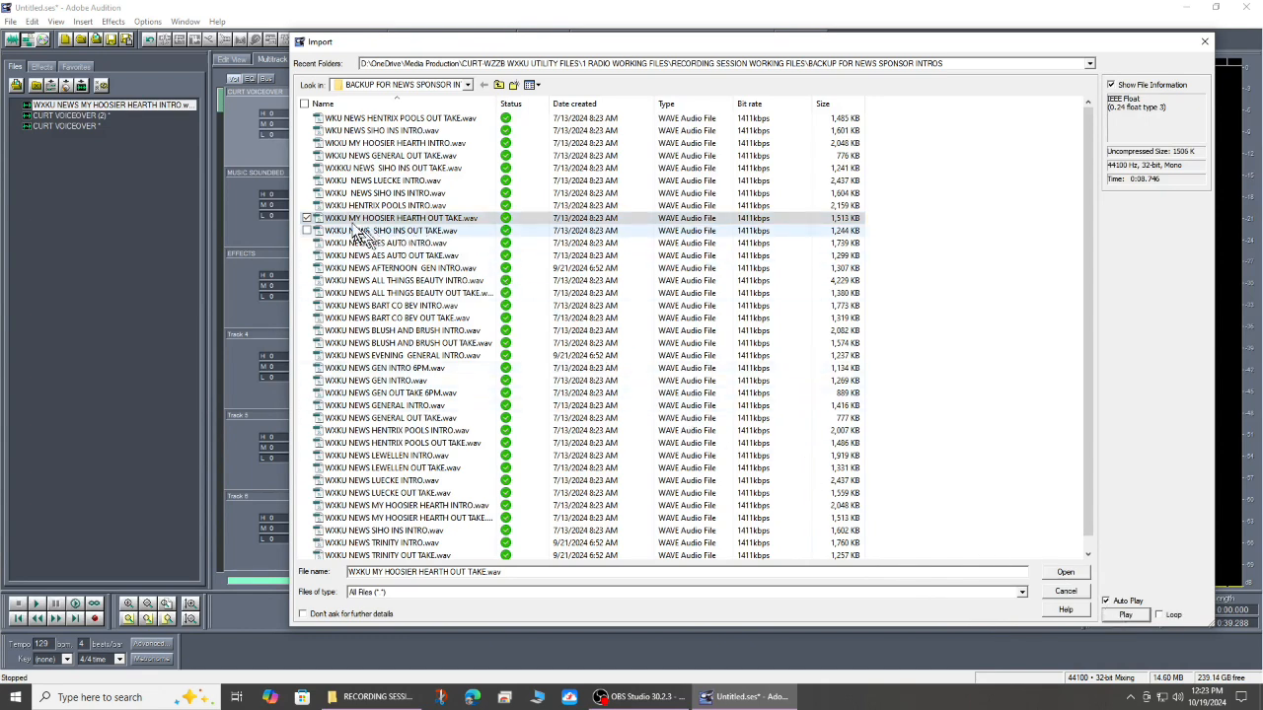
left_click(1105, 601)
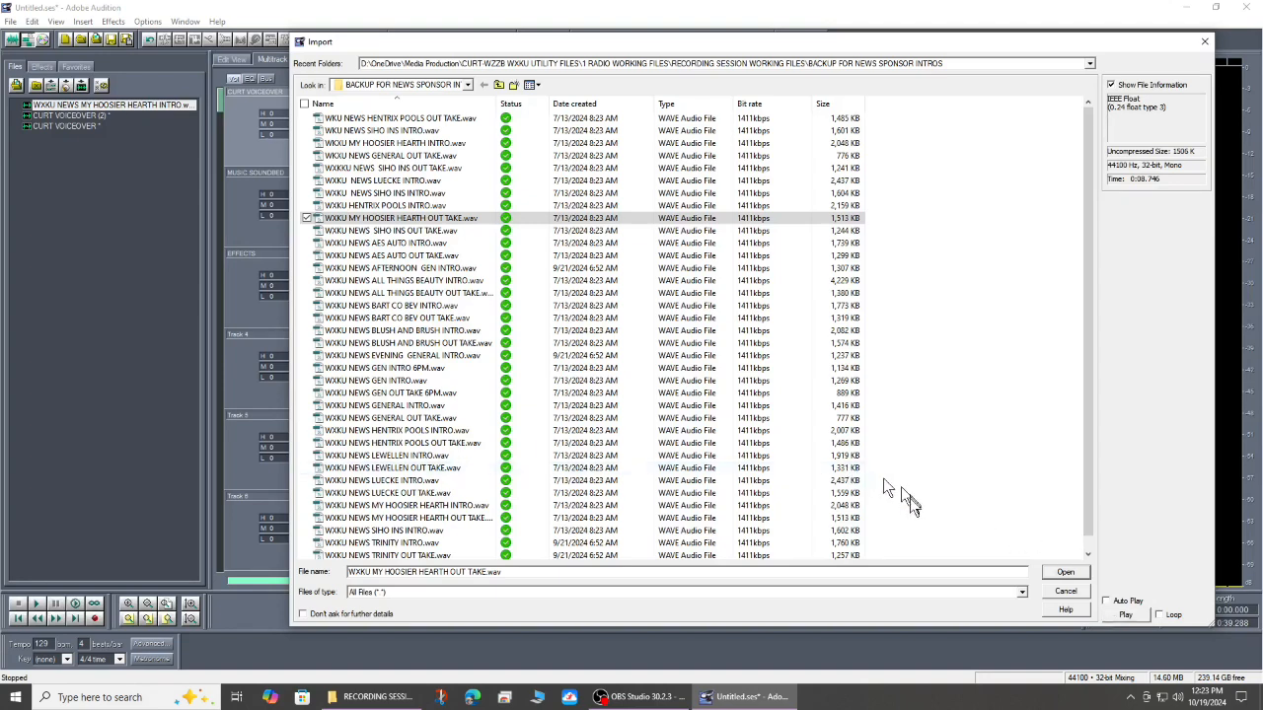
left_click(1065, 591)
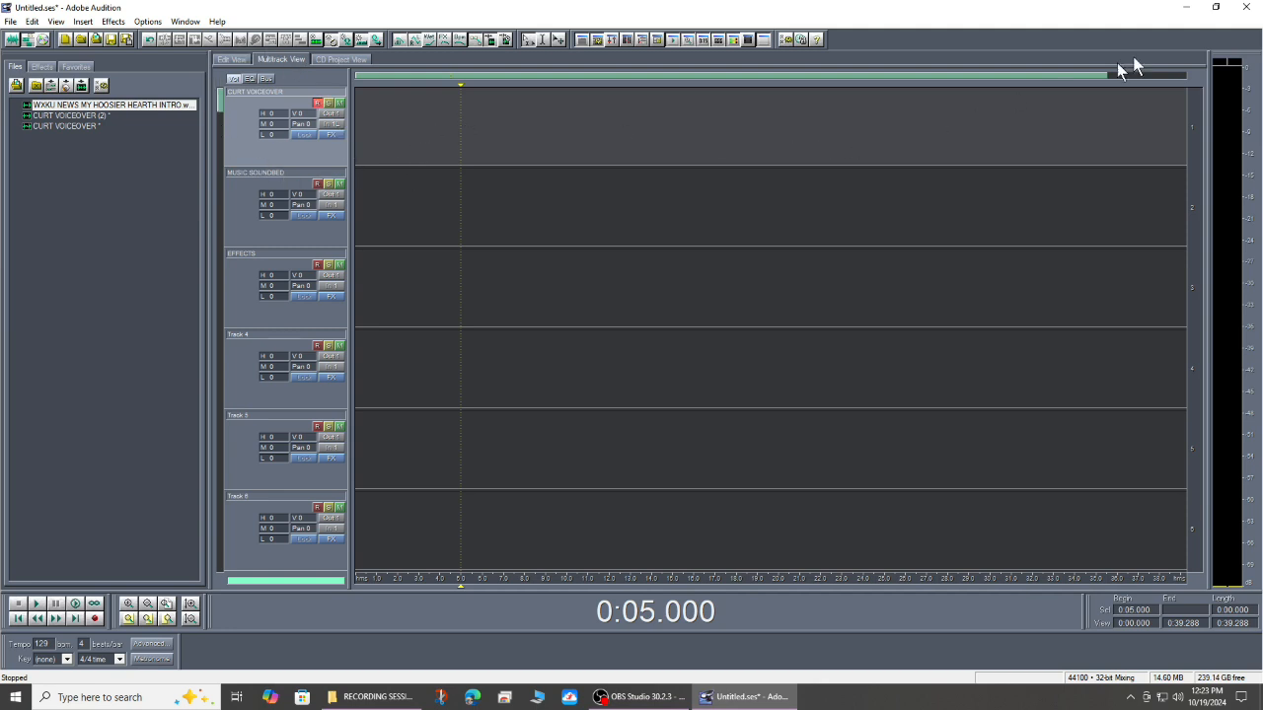
Close the untitled session and exit the program without saving changes to the audio files or the session
left_click(1242, 7)
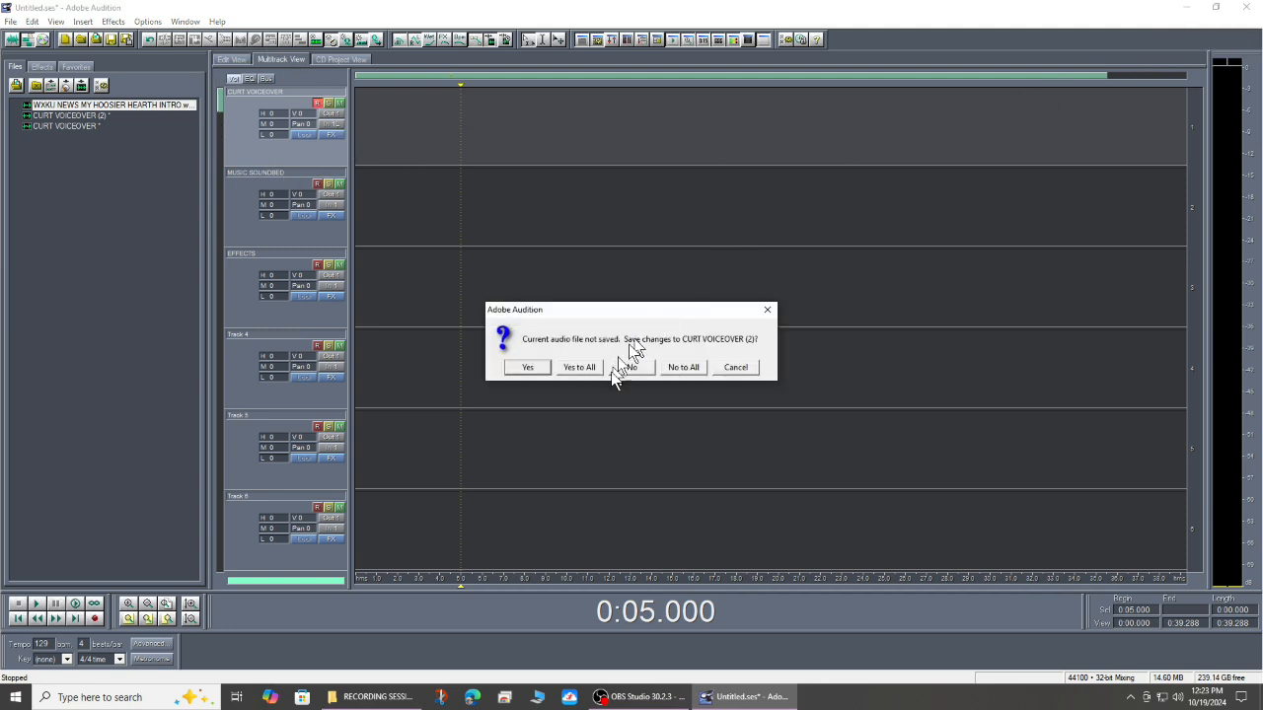
left_click(679, 367)
left_click(636, 369)
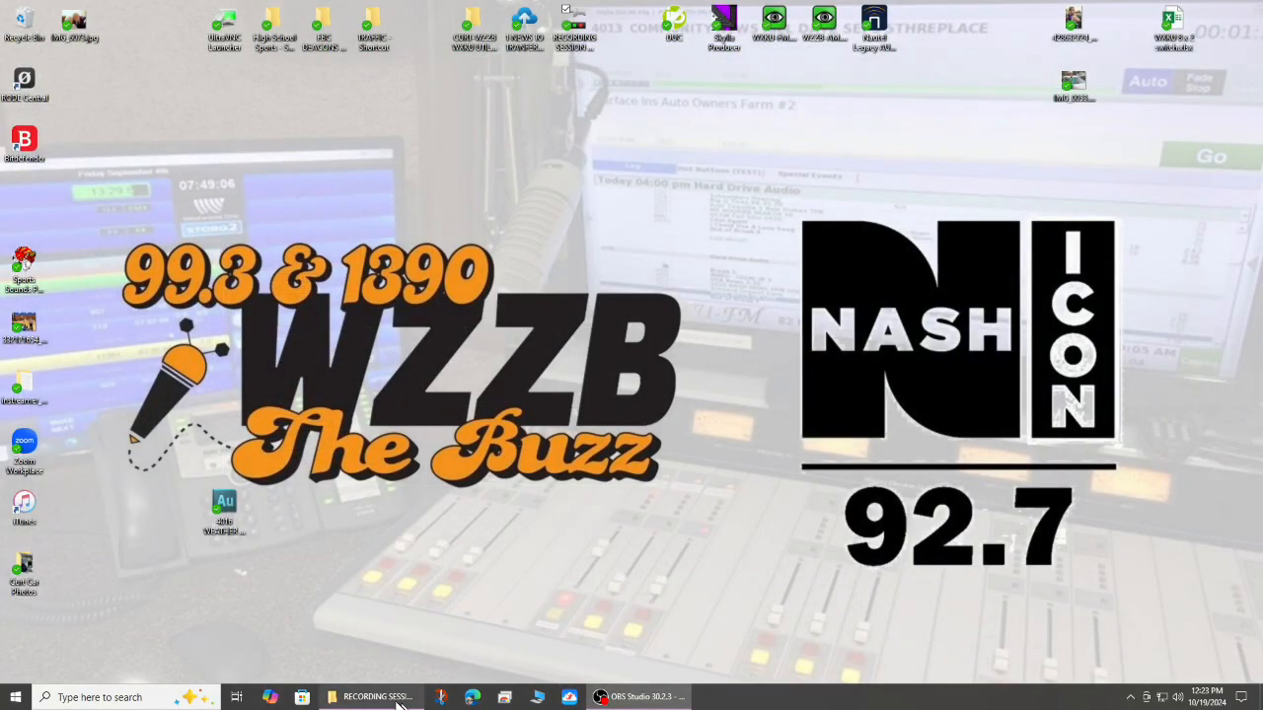
Open ADOBE 1.5 NEWS SESSION.ses from the ADOBE 1.5 SESSION FILES folder in File Explorer
left_click(375, 696)
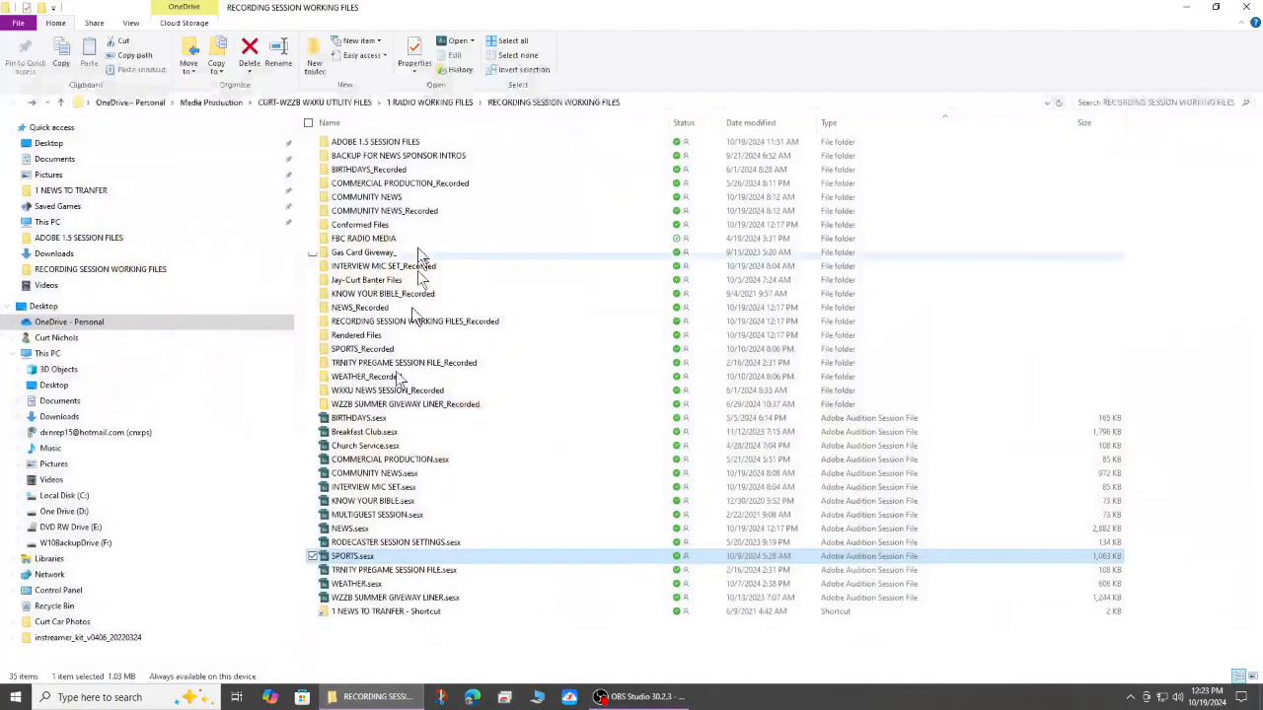
double_click(399, 144)
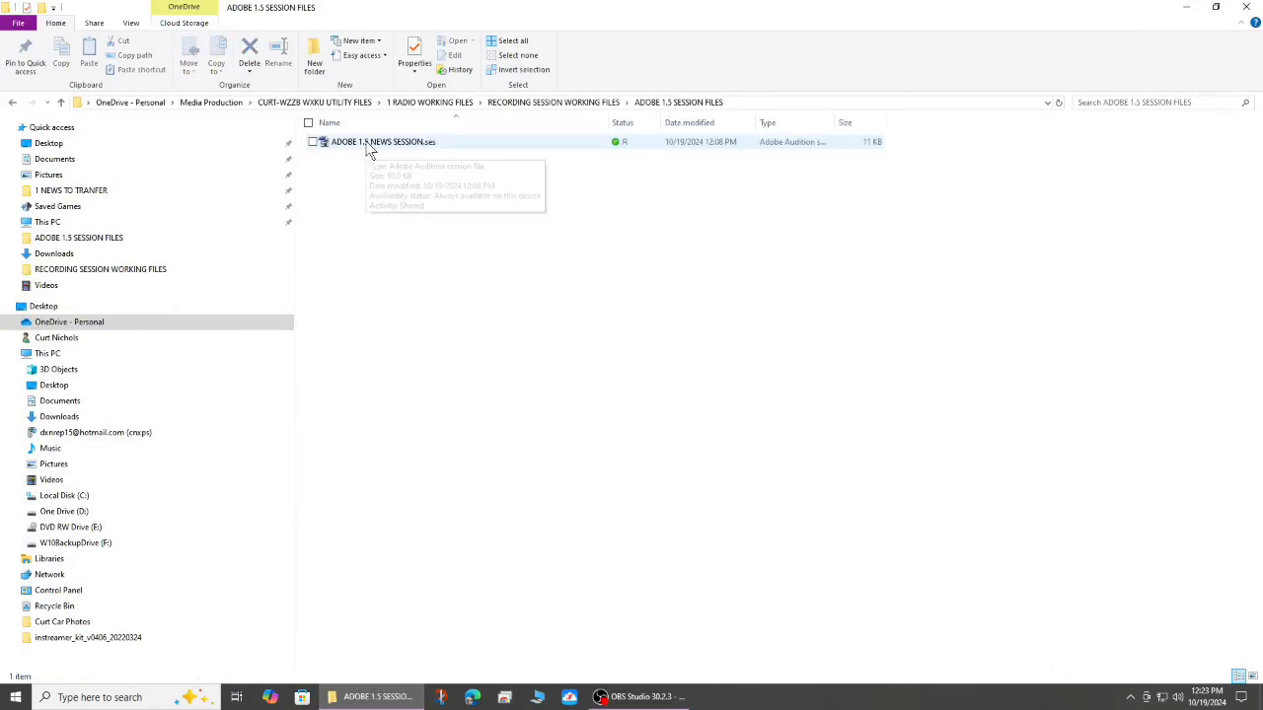
left_click(370, 146)
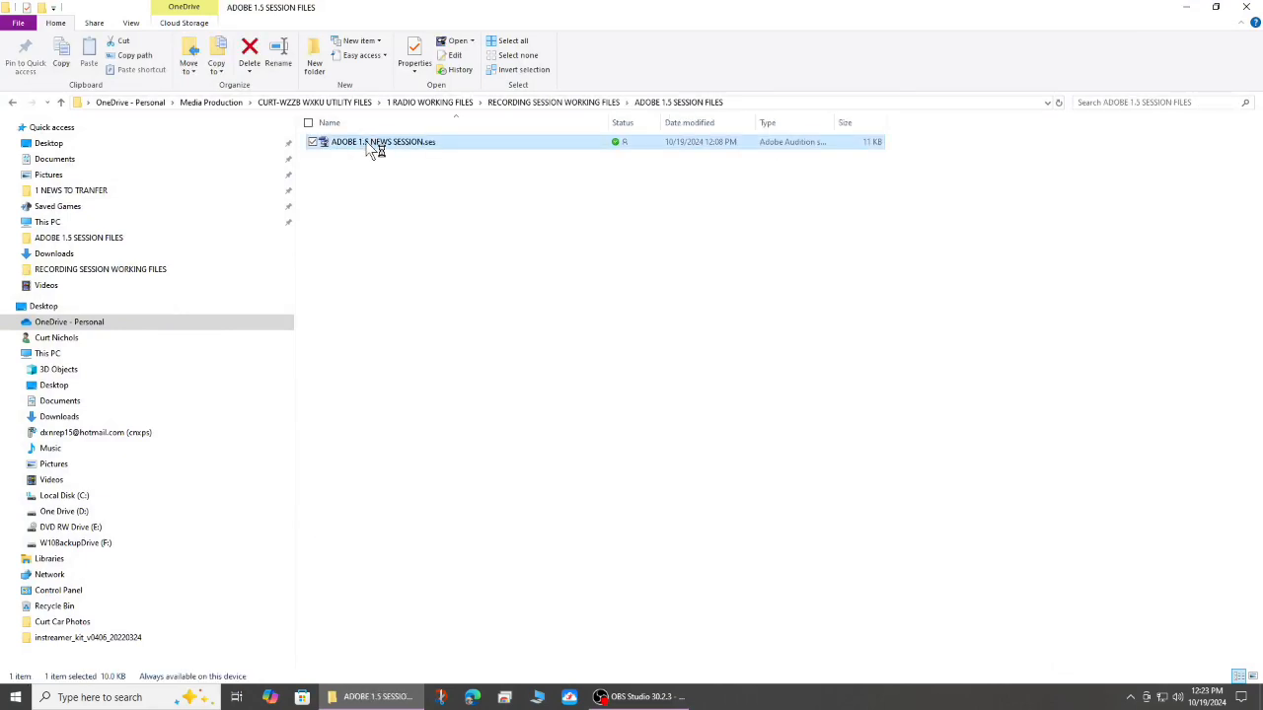
double_click(375, 146)
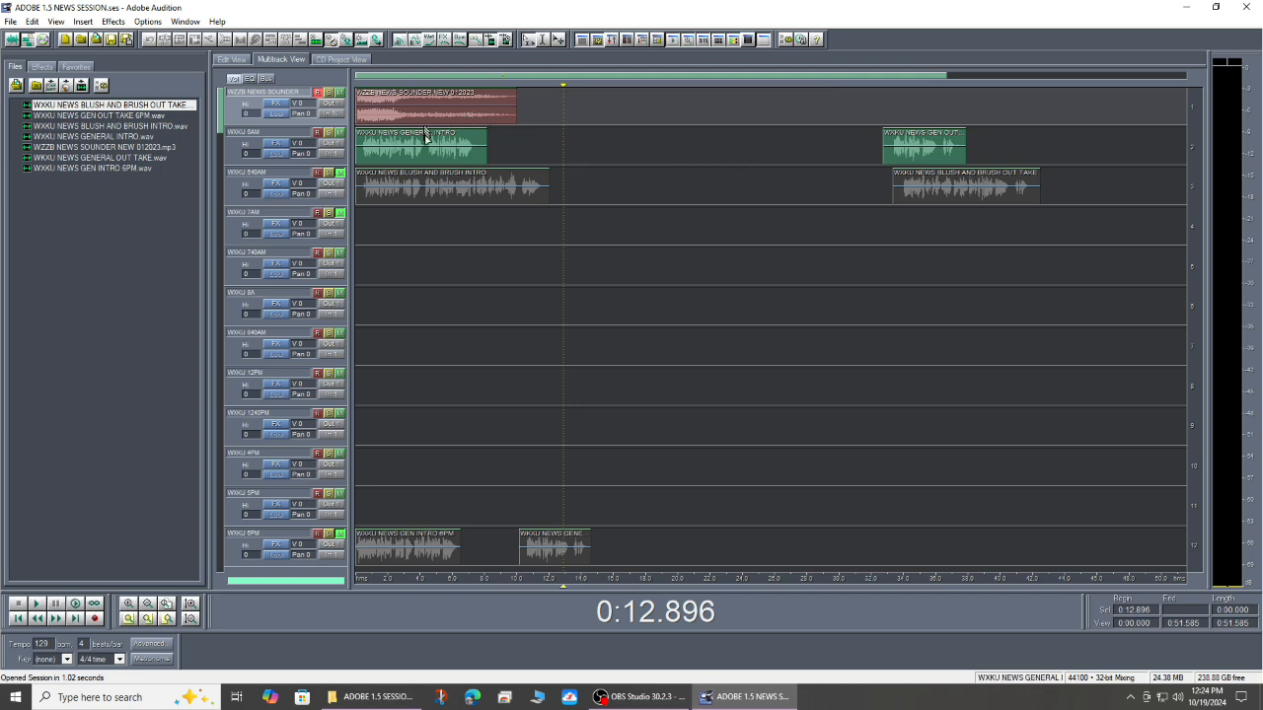
Test the WXKU NEWS GENERAL INTRO clip at about 0:02.7 by playing the mix from 0:00.000, and return the clip to the timeline's start
left_click_drag(420, 141, 462, 141)
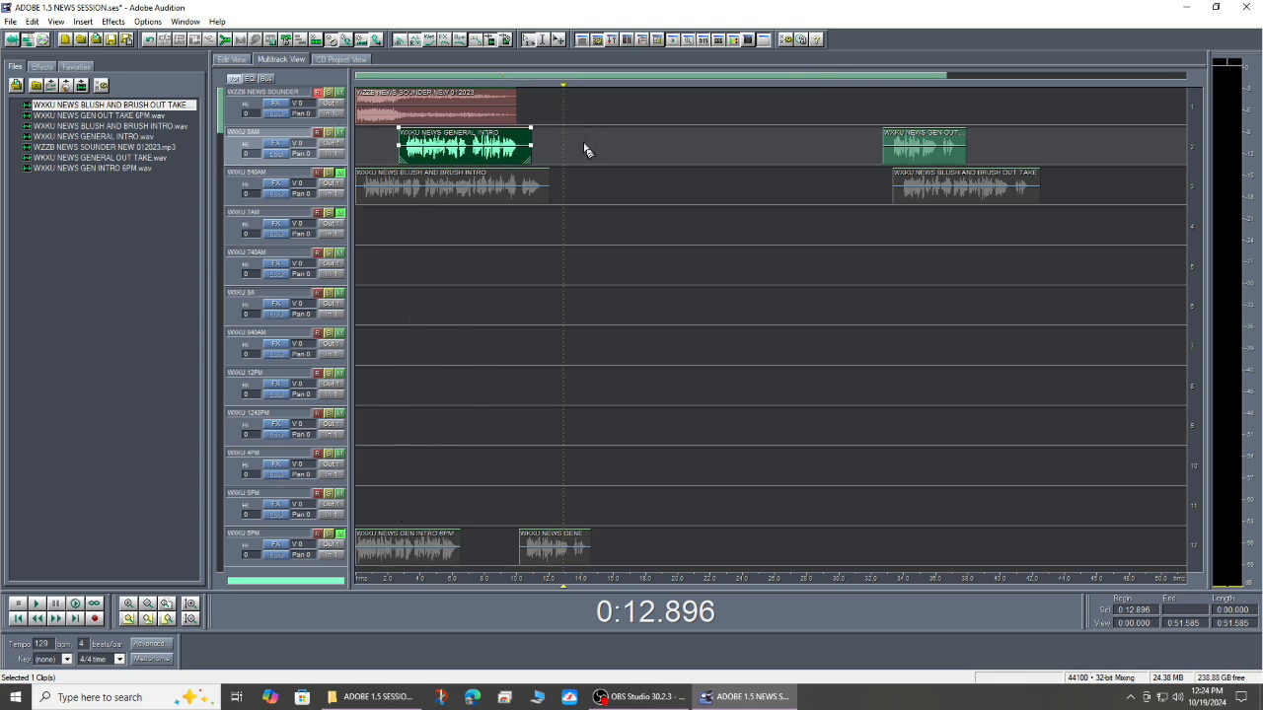
left_click_drag(563, 90, 335, 91)
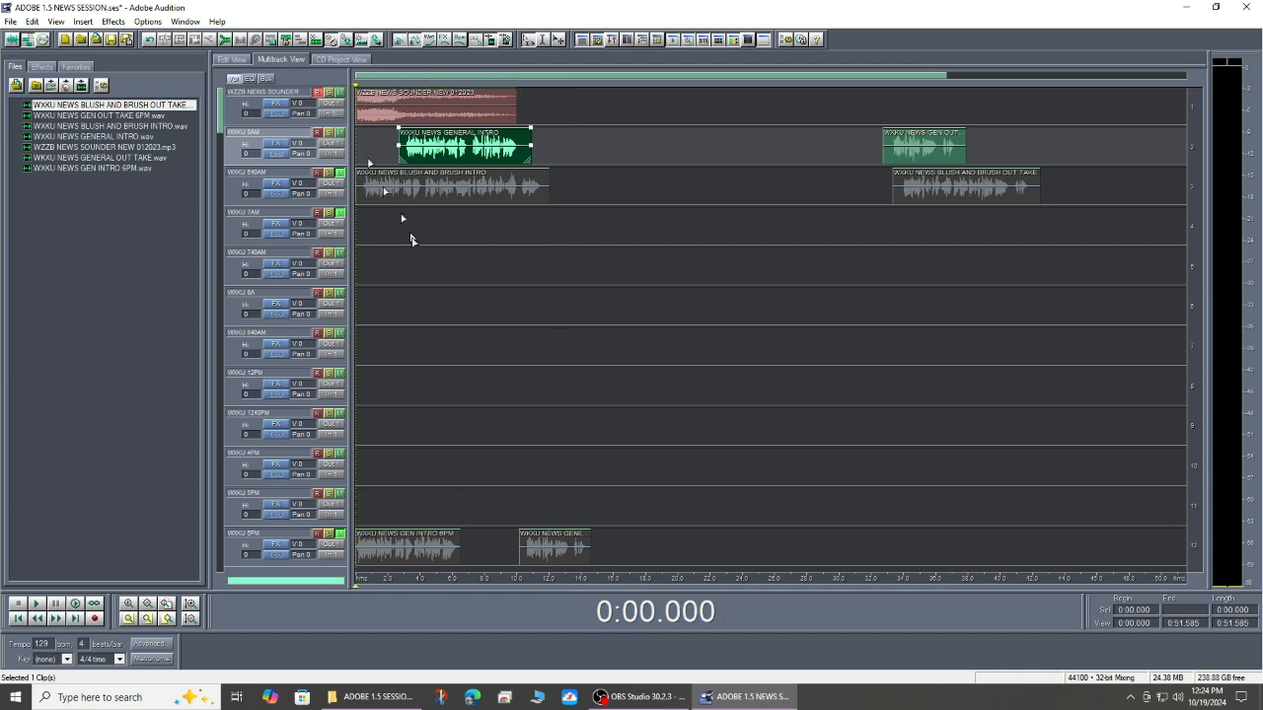
left_click(36, 604)
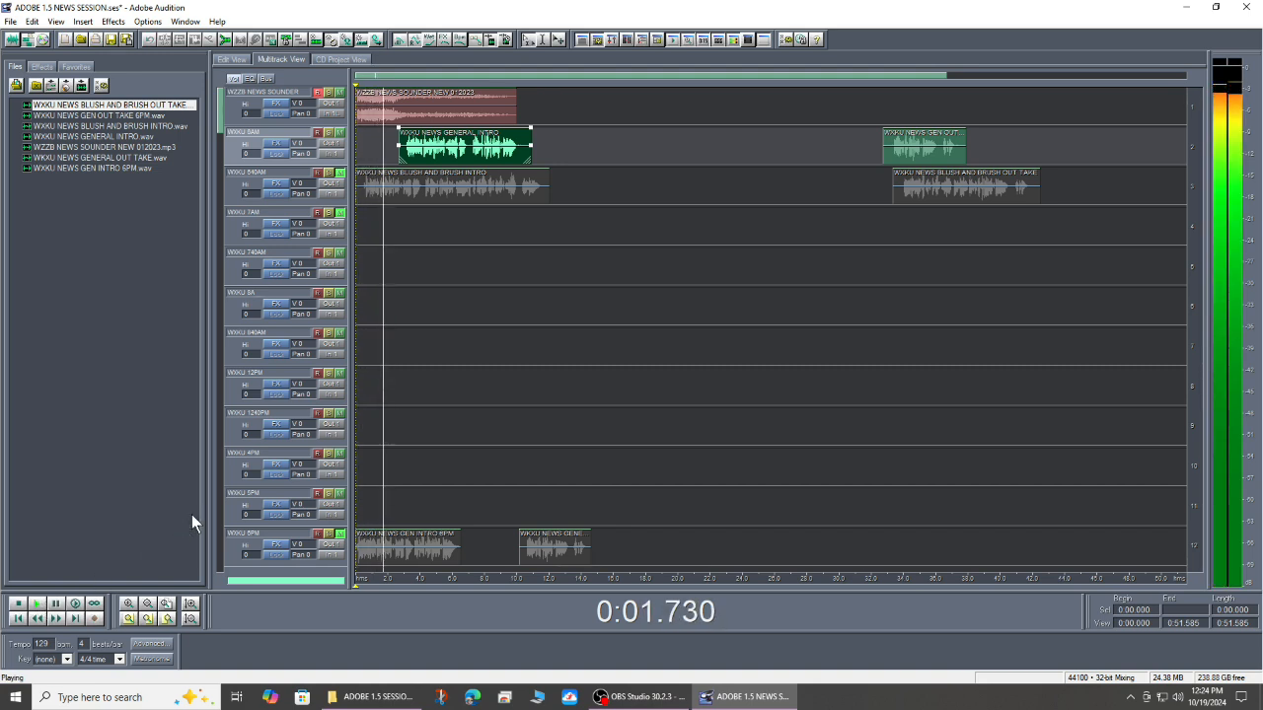
left_click(17, 603)
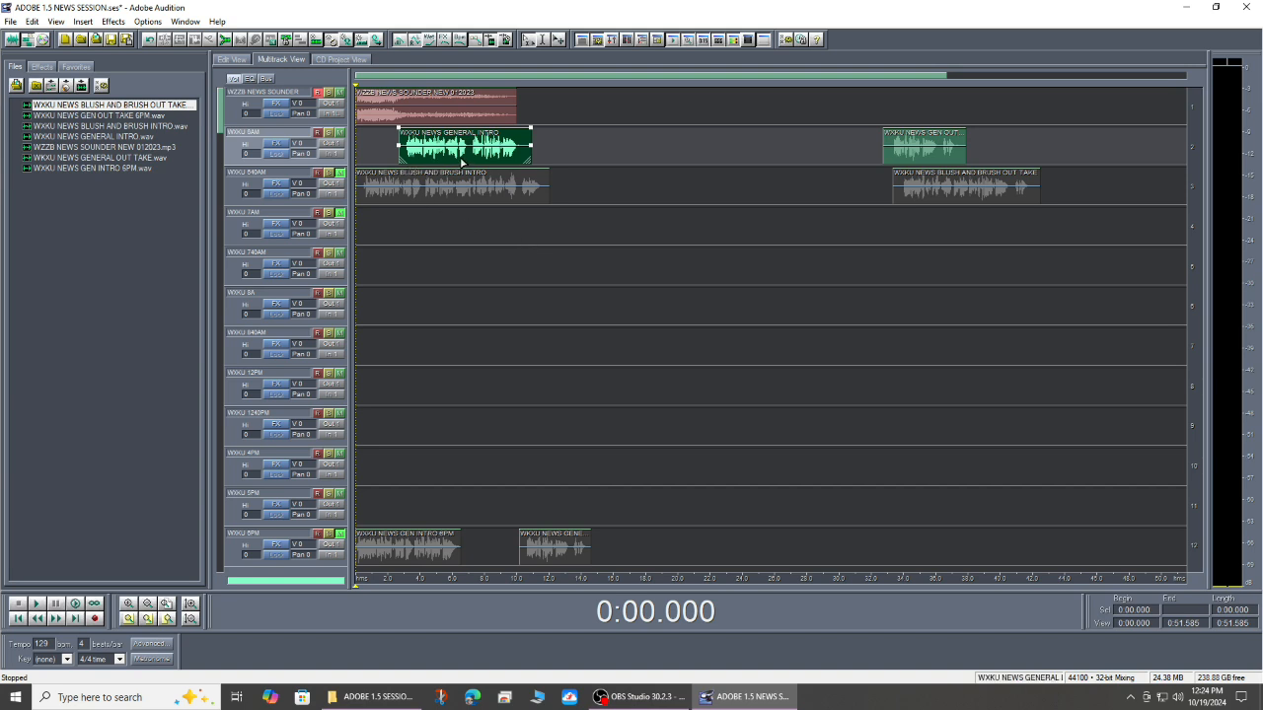
left_click_drag(463, 160, 419, 161)
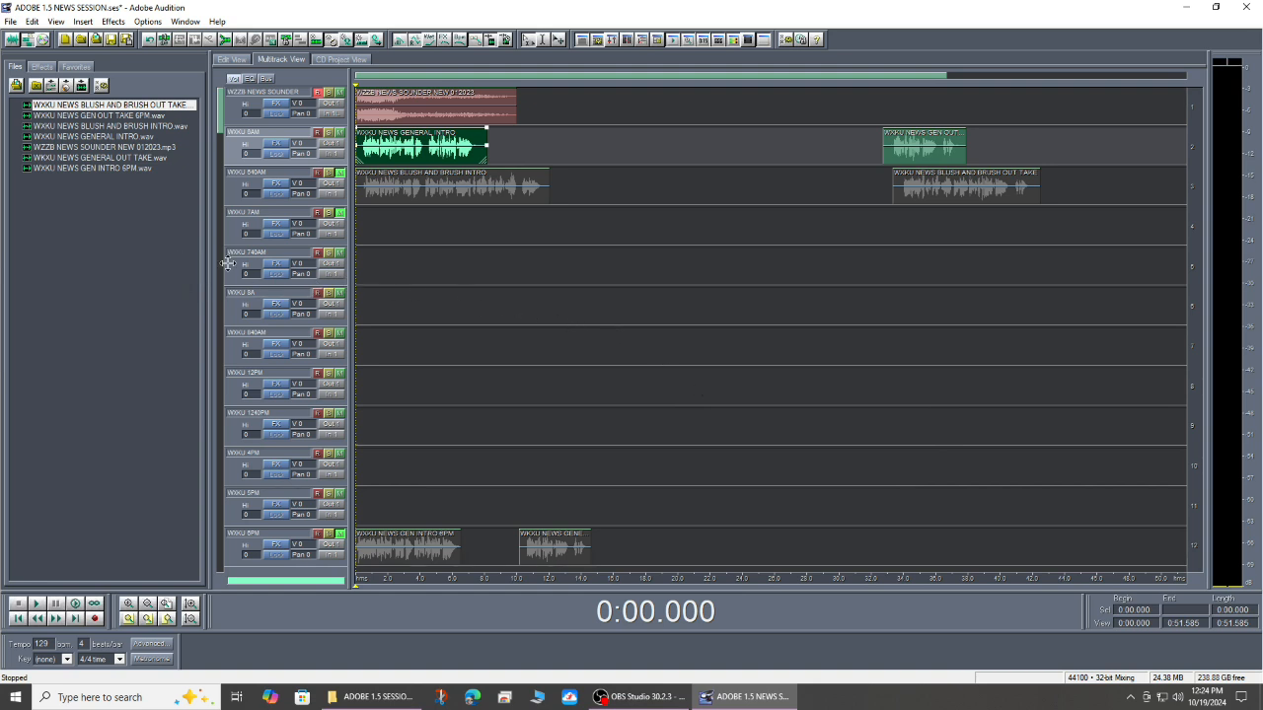
Import the consecutive audio files from WXKU NEWS AES AUTO INTRO.wav through WXKU NEWS GEN INTRO.wav in one batch
left_click(17, 87)
left_click(350, 244)
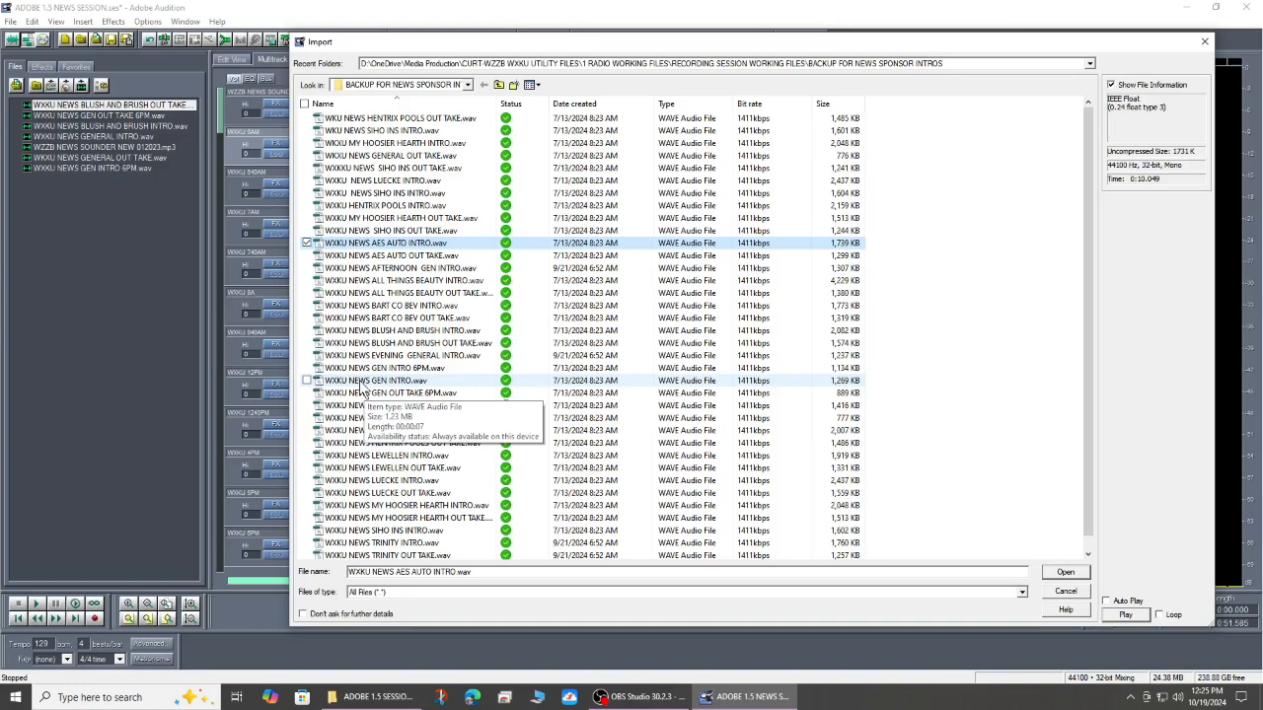
left_click(360, 381, "shift")
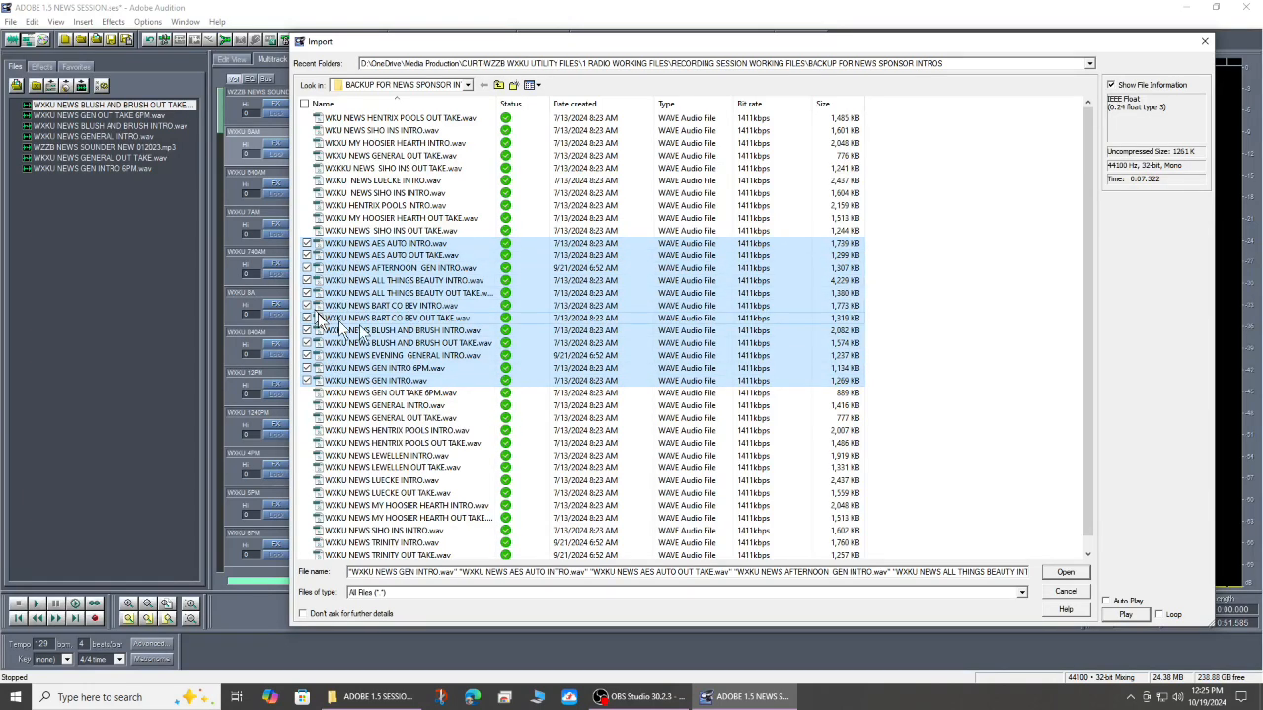
left_click(1066, 572)
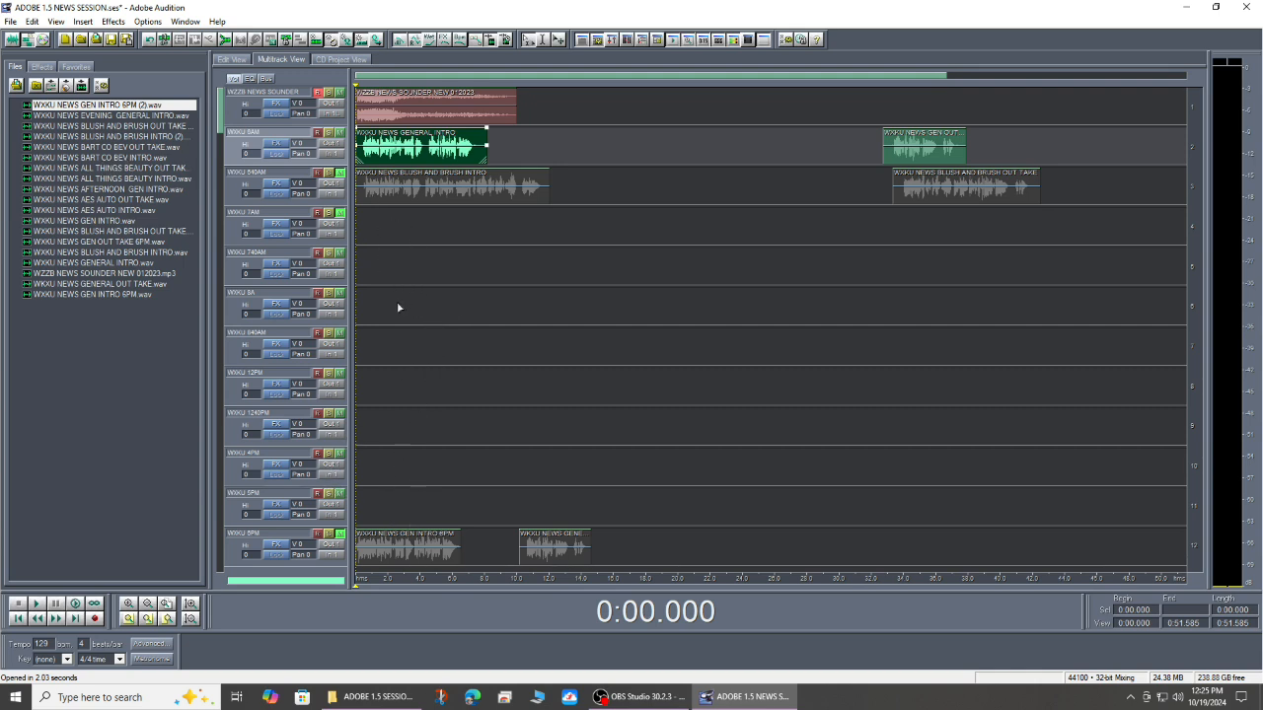
Exit the program, saving the changes to ADOBE 1.5 NEWS SESSION.ses
left_click(392, 231)
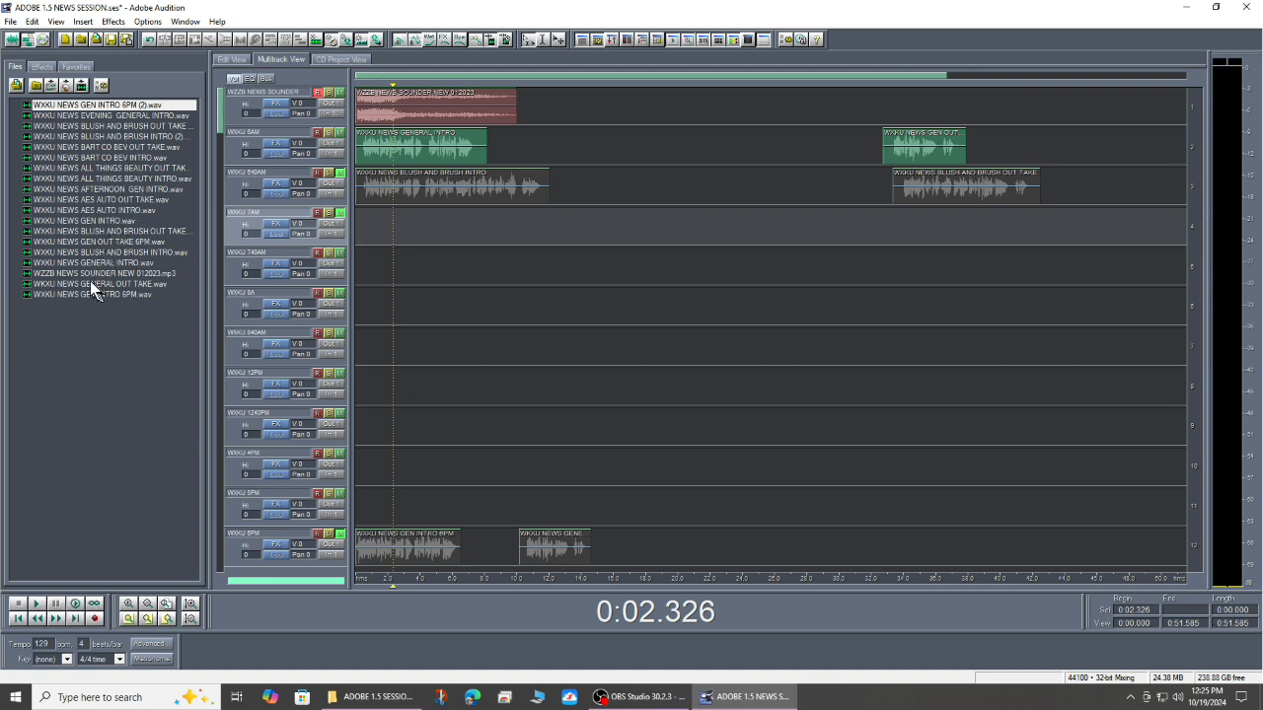
left_click(470, 220)
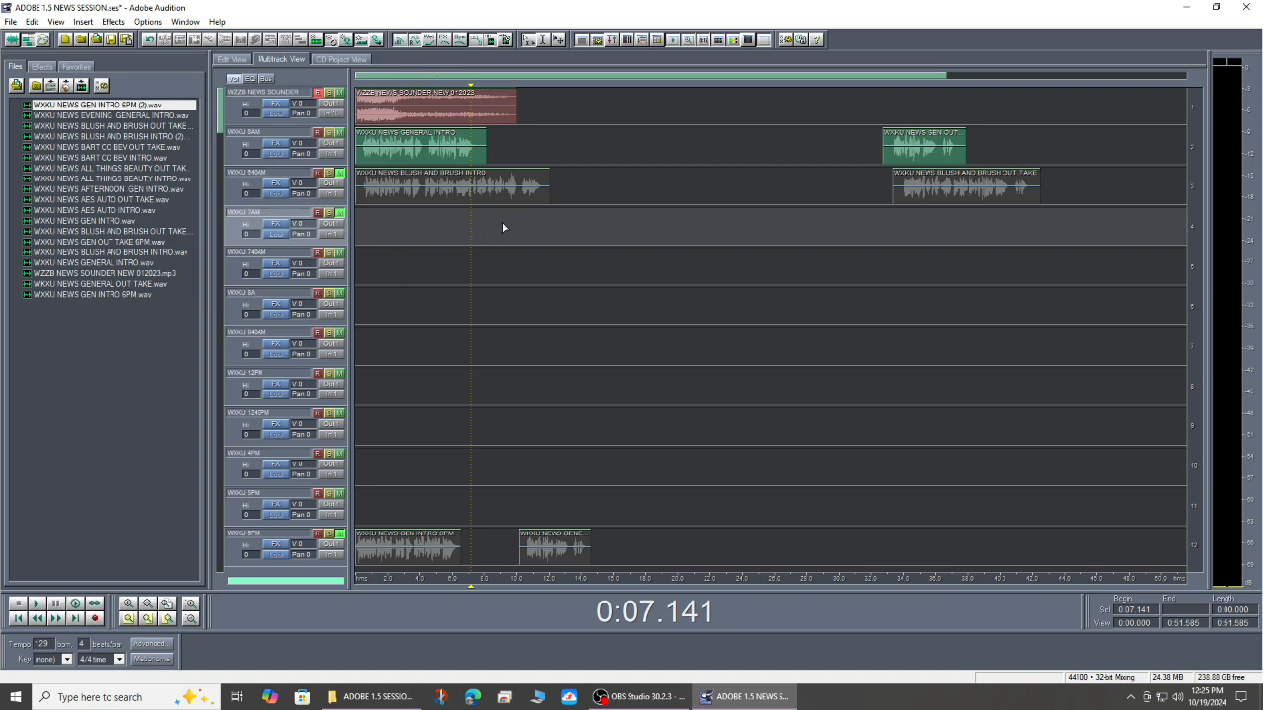
left_click(1246, 8)
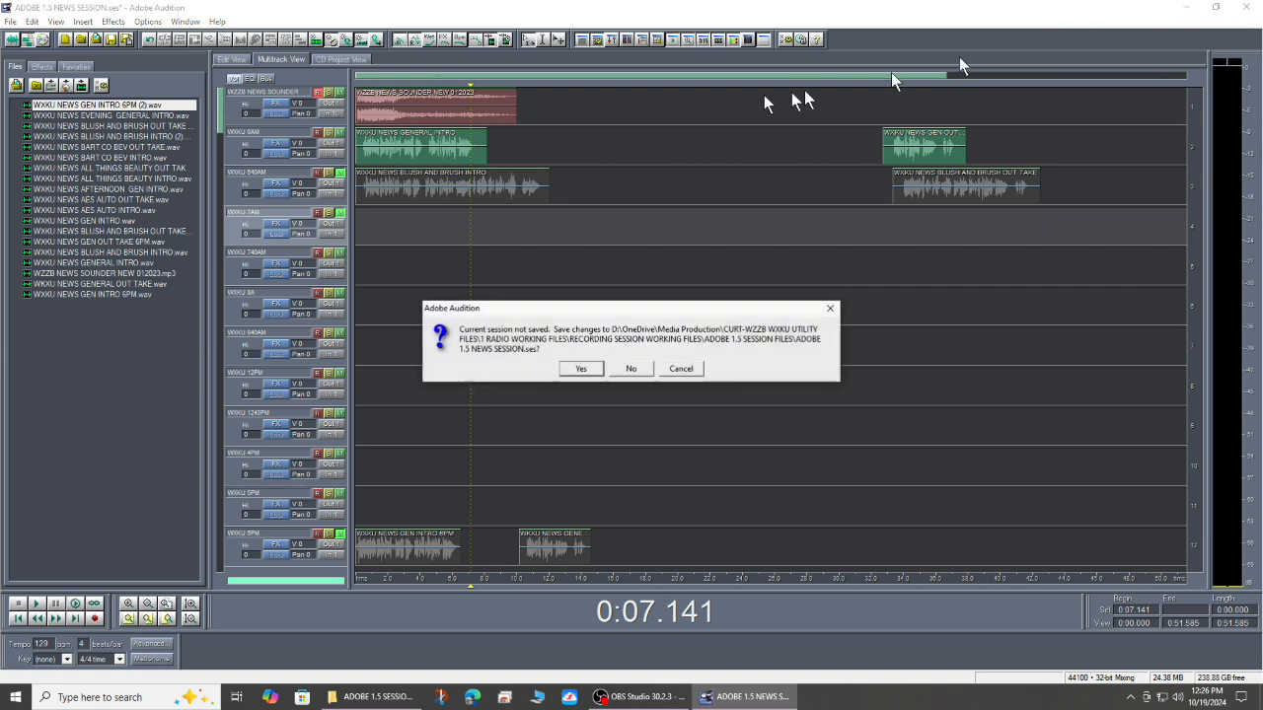
left_click(587, 370)
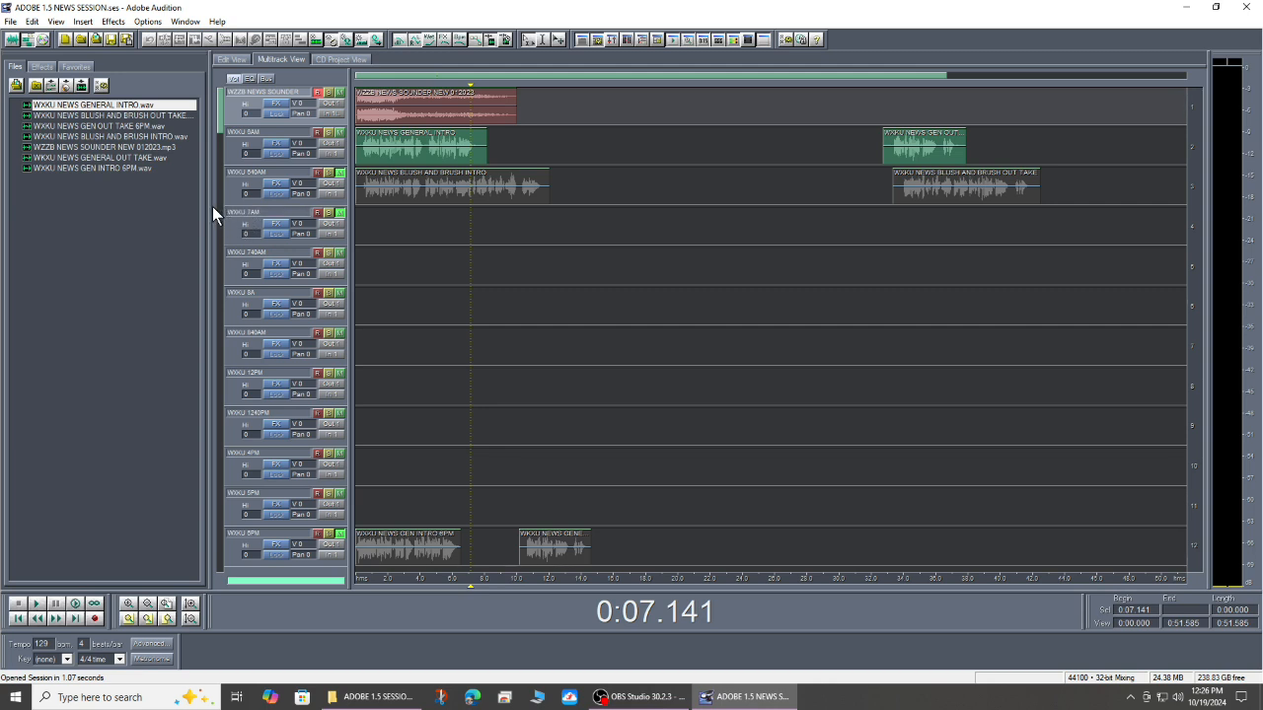
Widen the imported-files list slightly and place the playhead at 0:05.269 on the WXKU 7AM track
left_click_drag(211, 207, 219, 207)
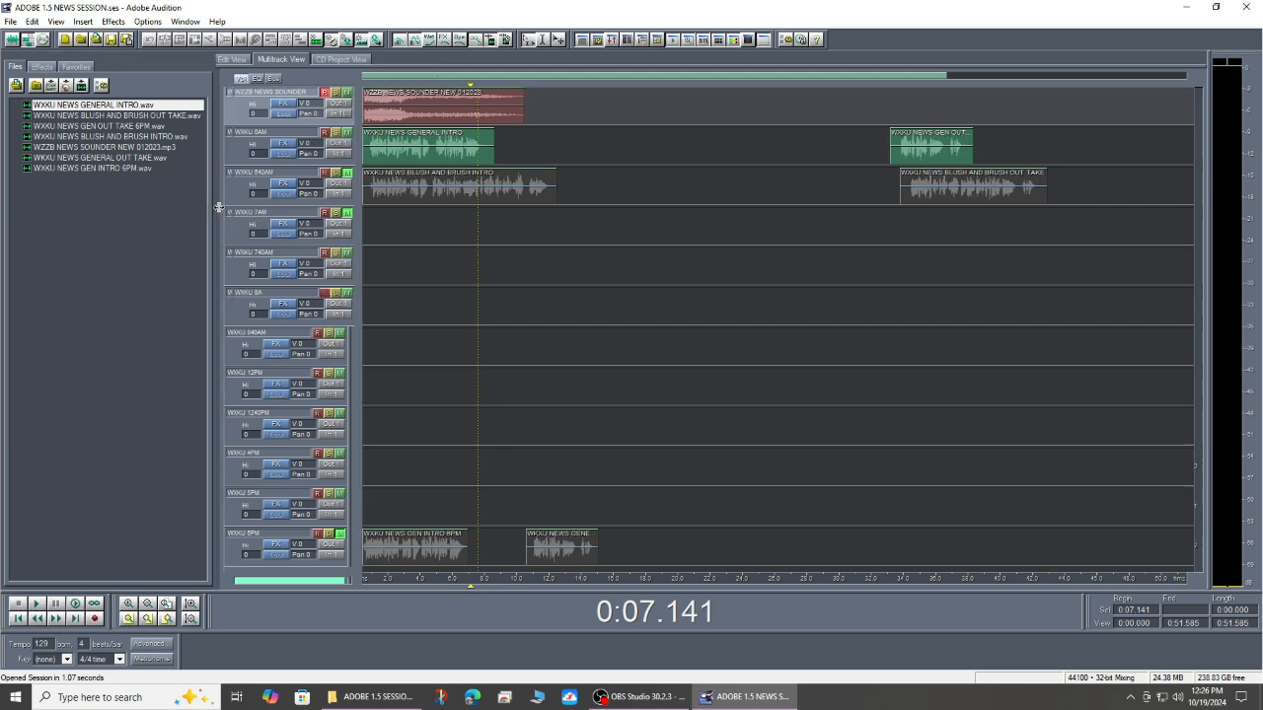
left_click(444, 248)
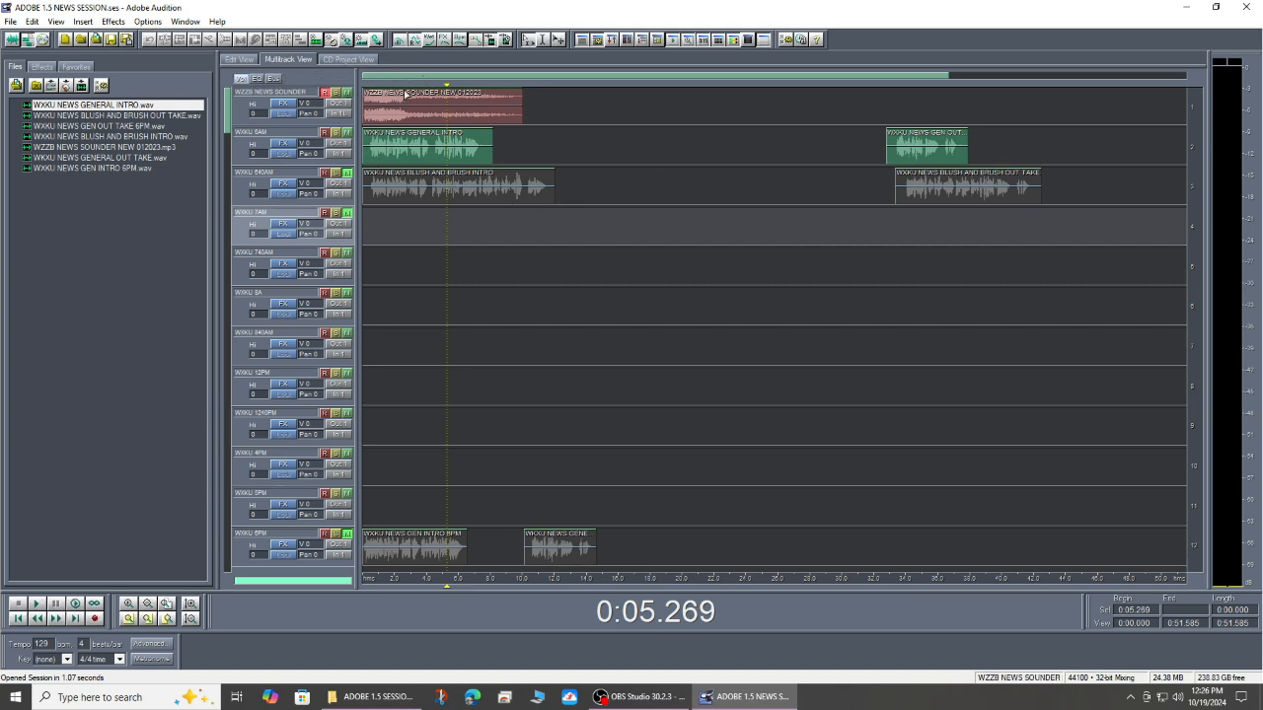
Save a copy of the session as ADOBE TRAINING SESSION 1019 in the ADOBE 1.5 SESSION FILES folder
left_click(14, 22)
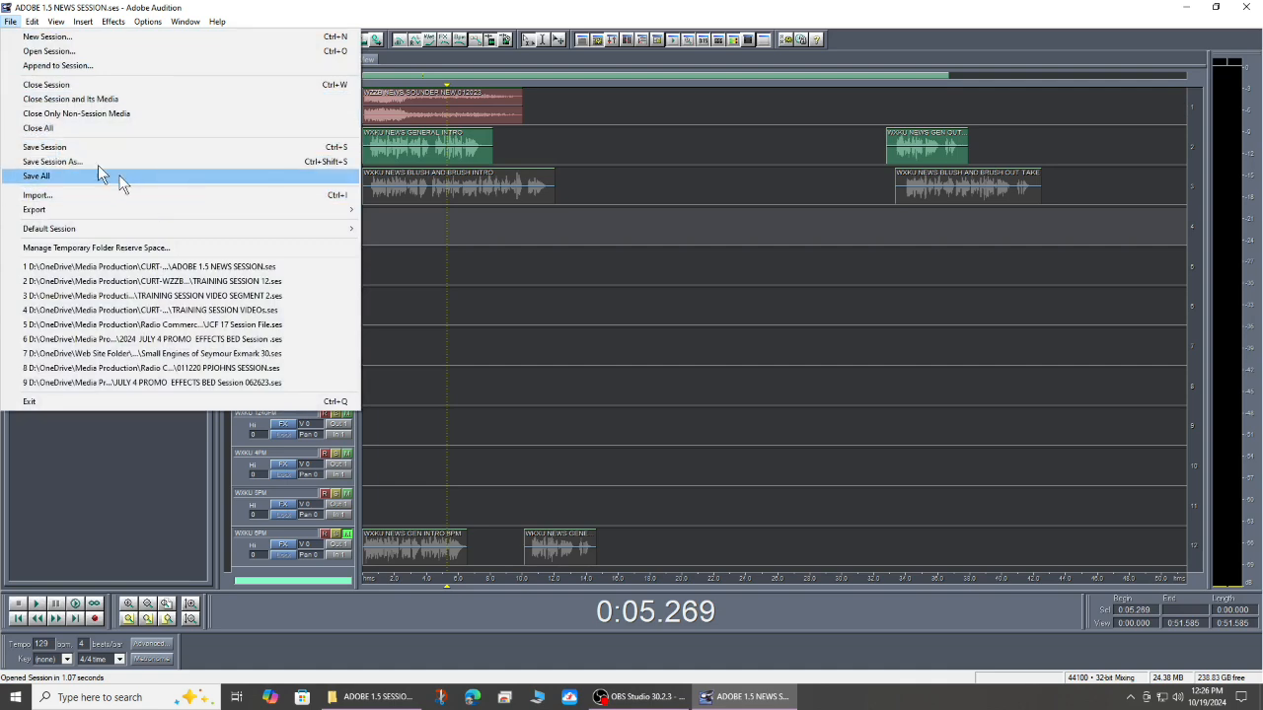
left_click(66, 160)
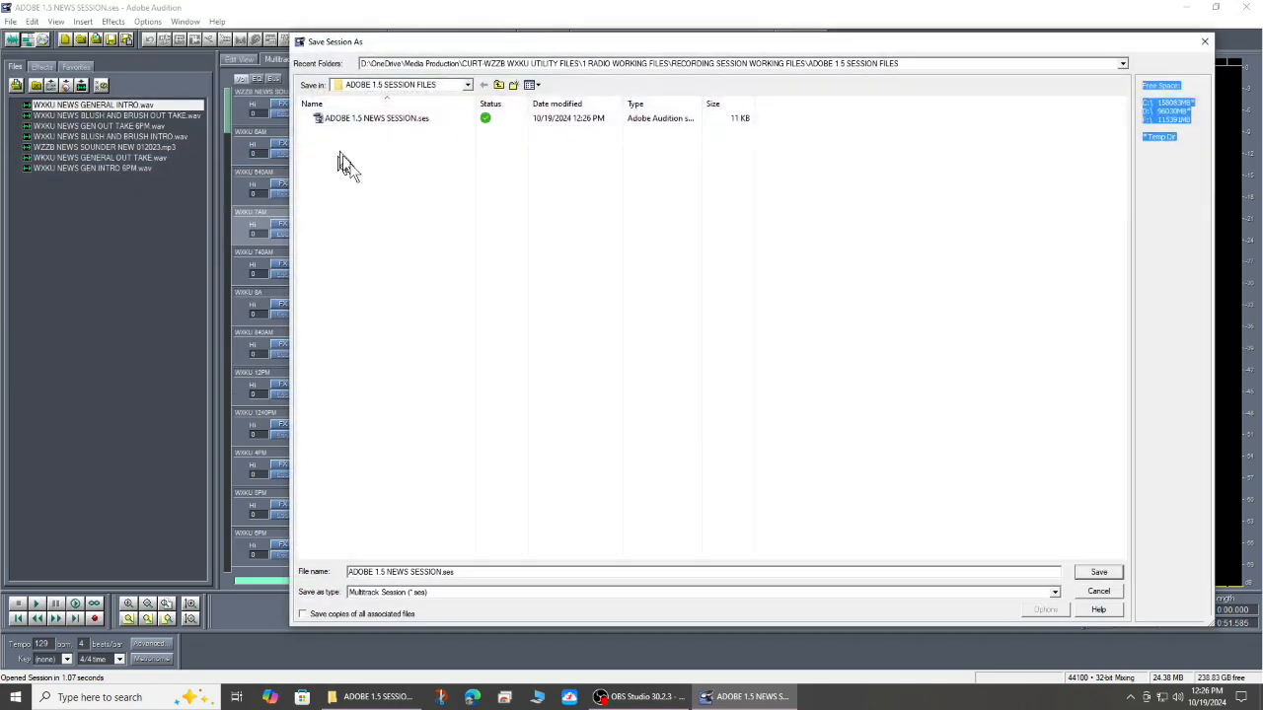
left_click_drag(461, 577, 246, 568)
type("ADOE")
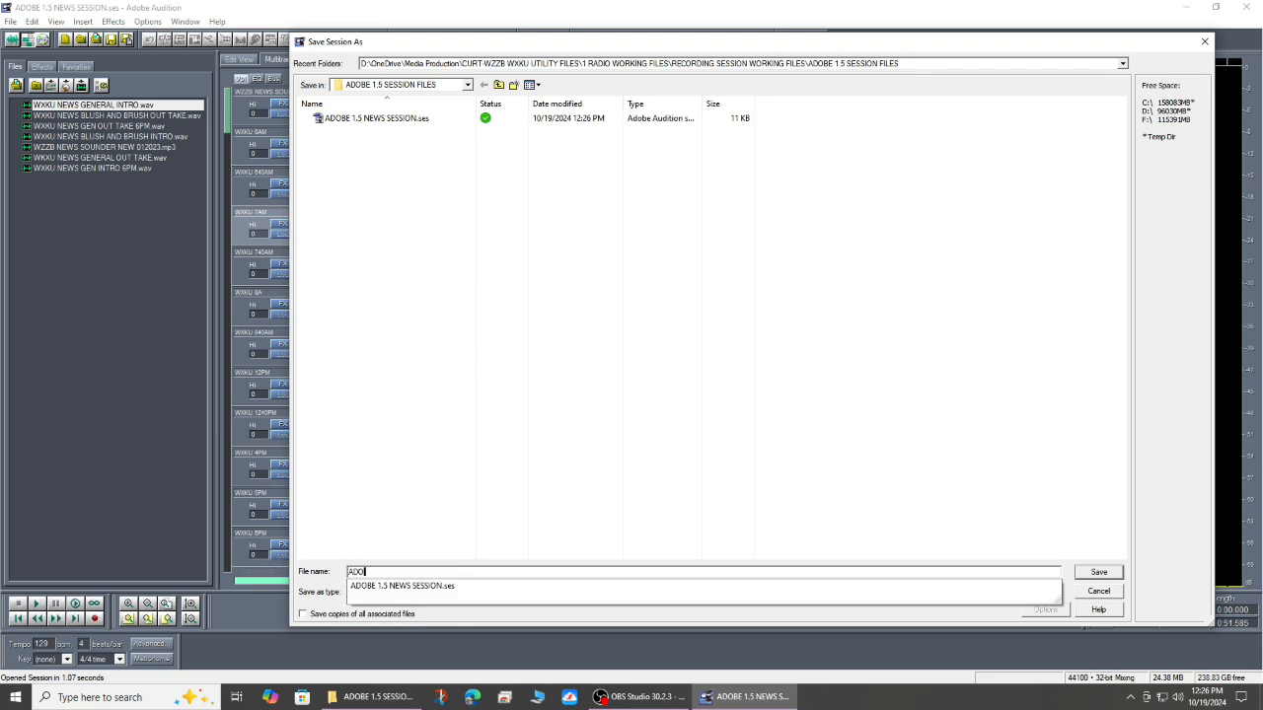
key("BackSpace")
key("BackSpace")
key("BackSpace")
key("BackSpace")
type("D")
key("BackSpace")
type("OBE TRAINING SESSION 1019")
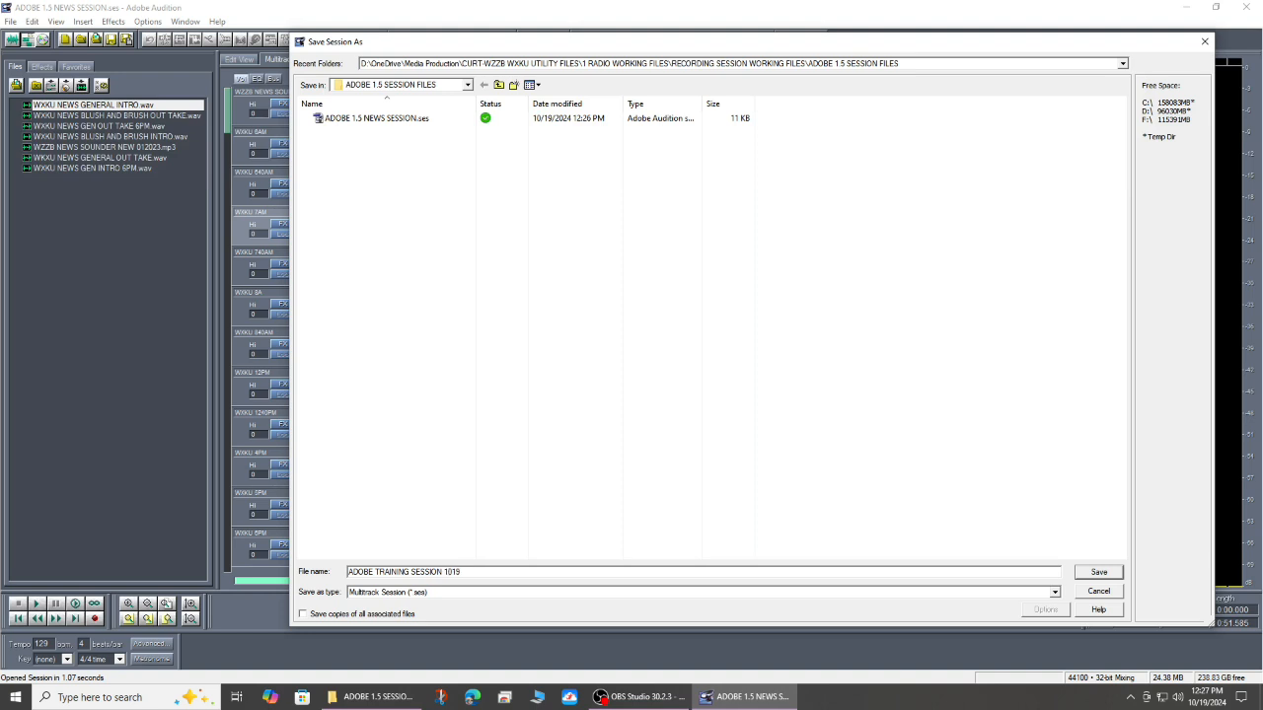
left_click(1095, 572)
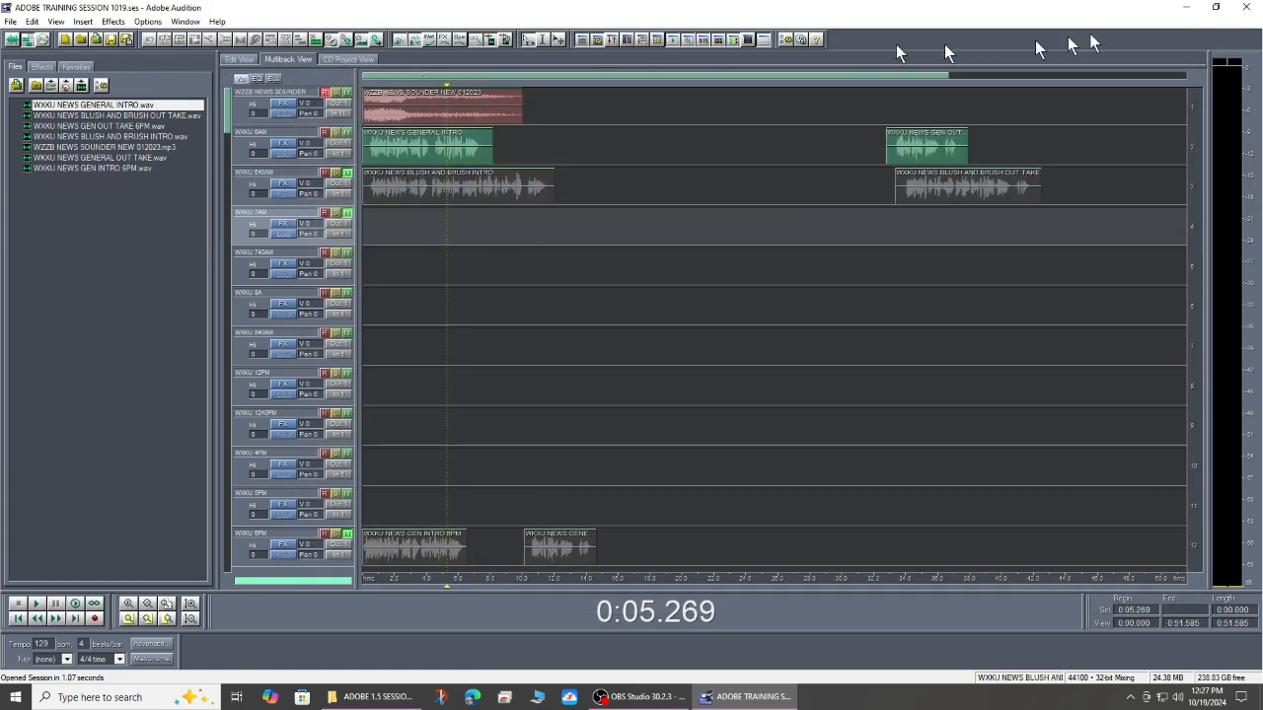
Exit the program and reopen ADOBE TRAINING SESSION 1019.ses from File Explorer to check the saved copy
left_click(1246, 7)
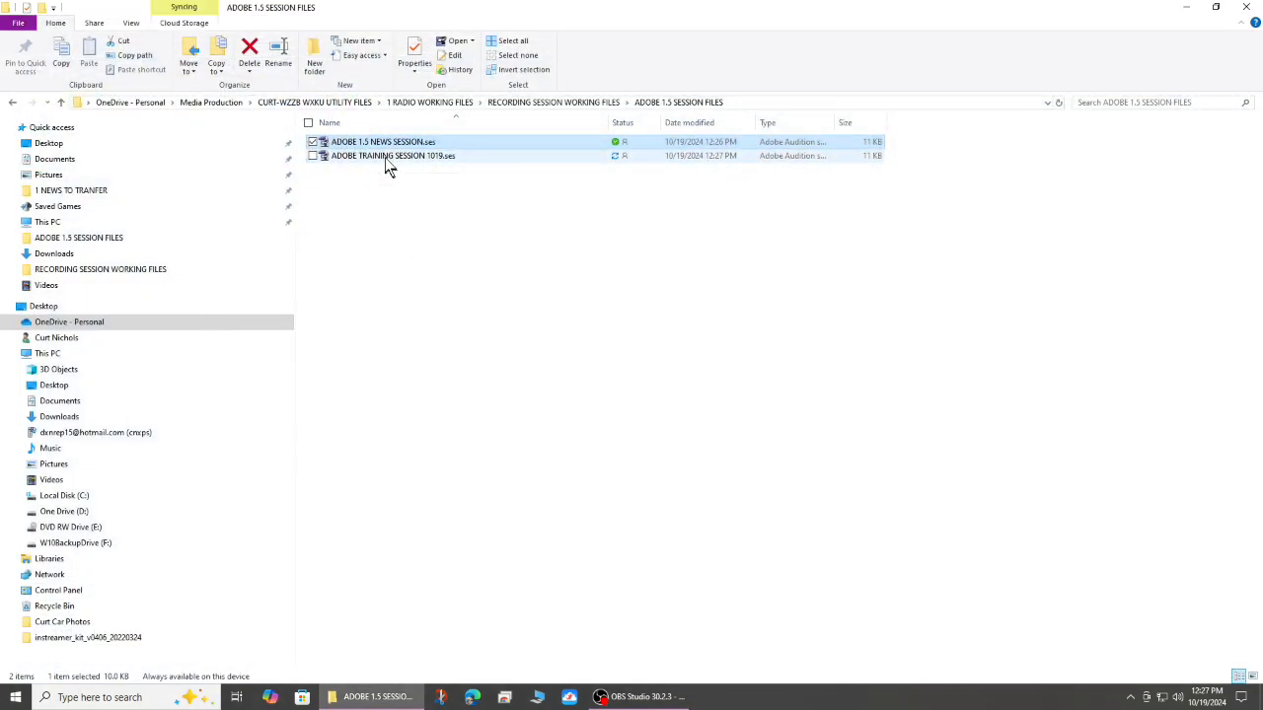
double_click(387, 158)
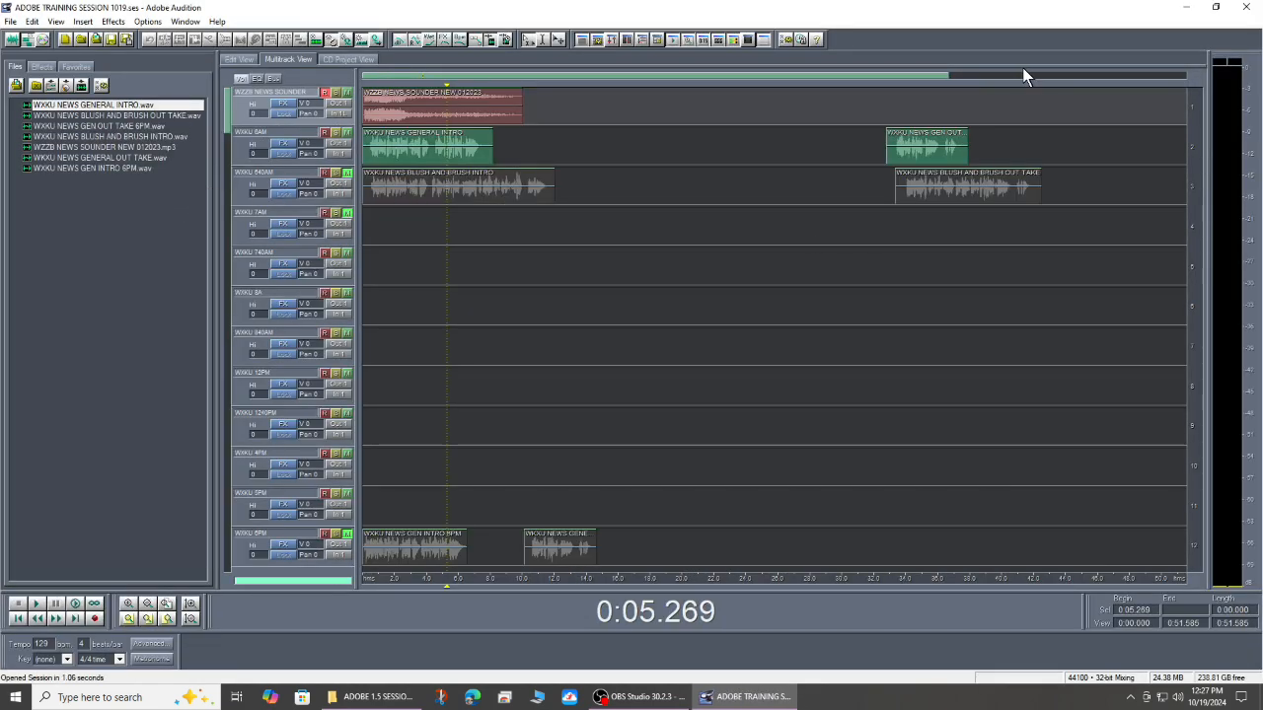
Close the training session and delete ADOBE TRAINING SESSION 1019.ses from the ADOBE 1.5 SESSION FILES folder
left_click(1246, 7)
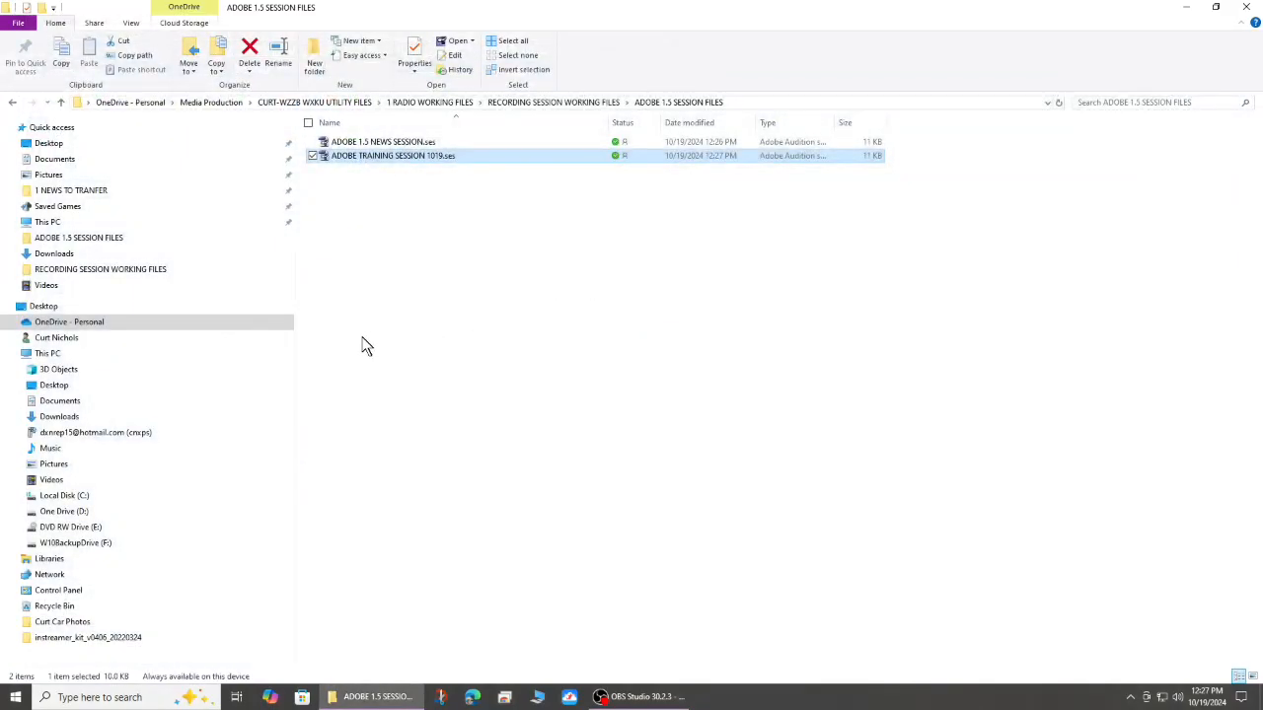
left_click(386, 201)
left_click(390, 156)
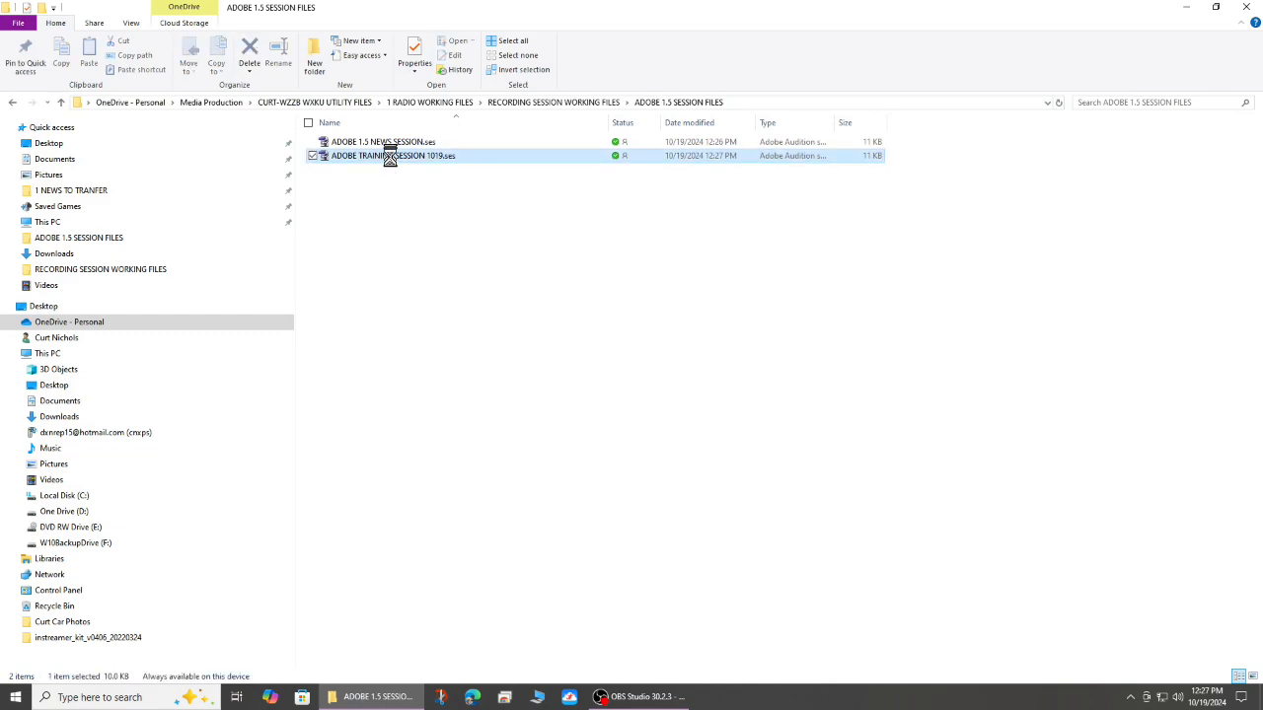
key("Delete")
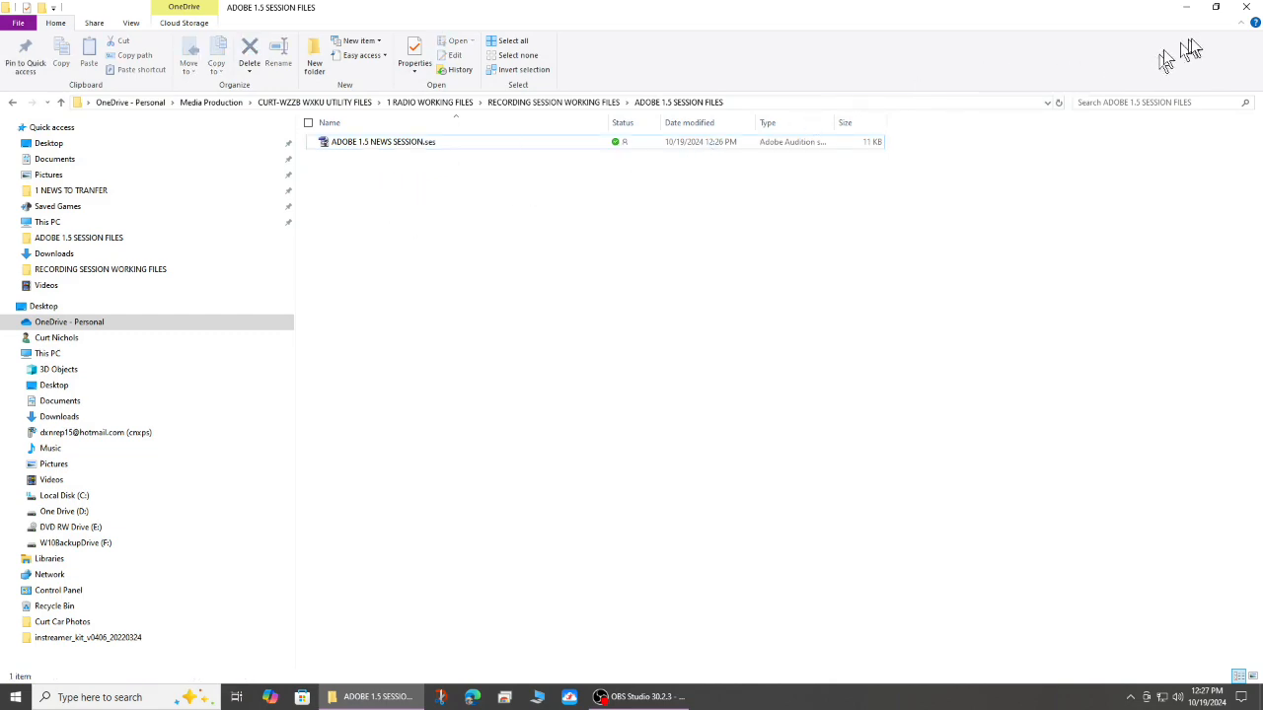
Close the ADOBE 1.5 SESSION FILES folder and open WEATHER.sesx from the RECORDING SESSION WORKING FILES folder in Adobe Audition
left_click(1247, 12)
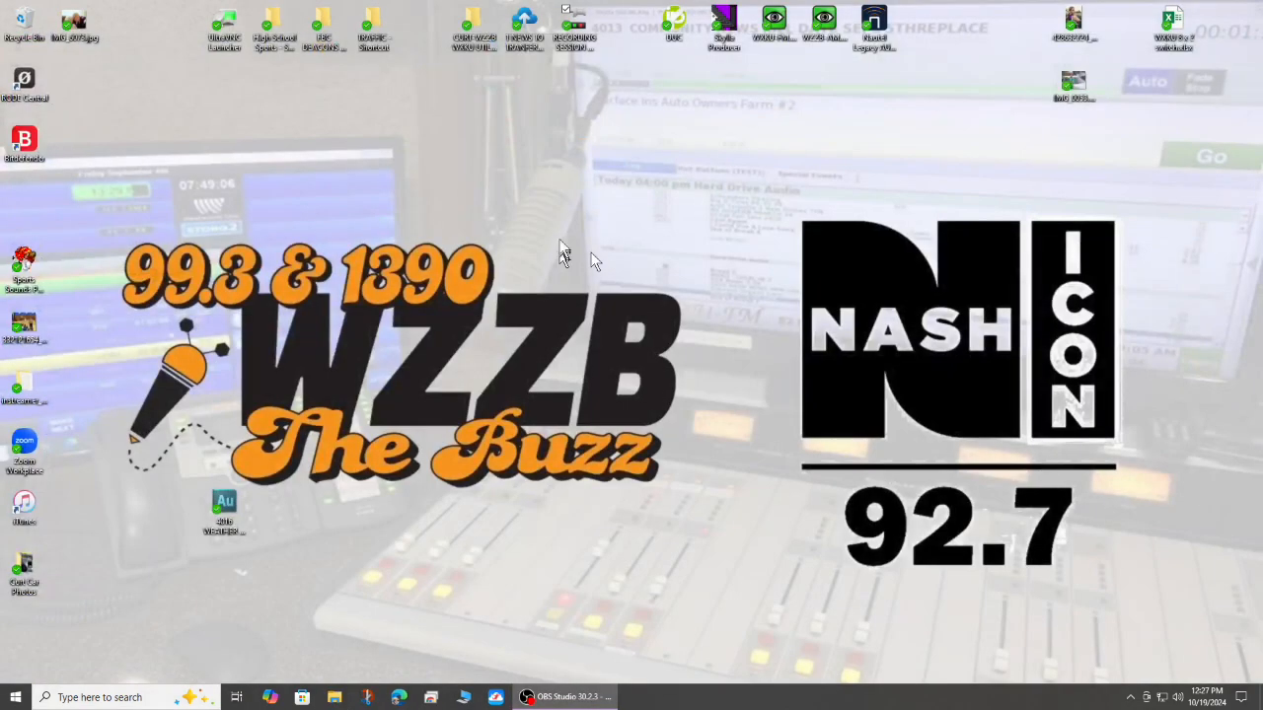
double_click(577, 44)
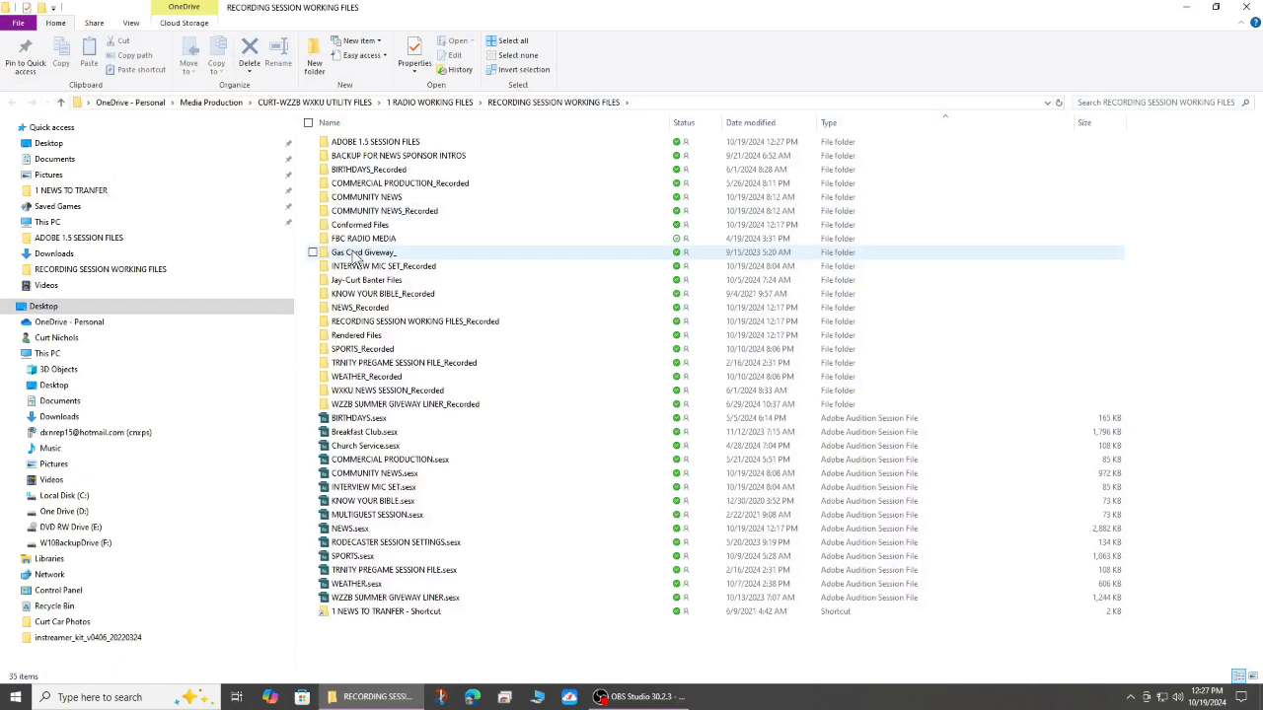
double_click(395, 587)
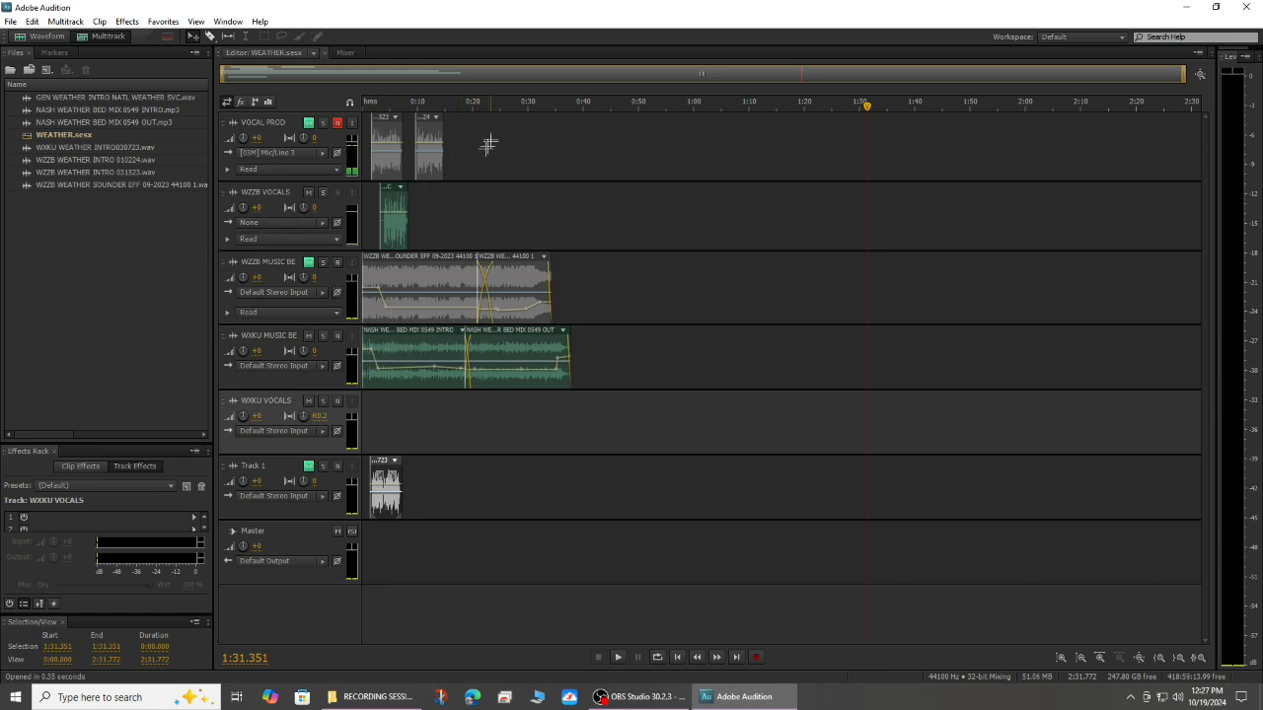
Record about 15 seconds of voice on VOCAL PROD from 0:46.625 and move the clip to WZZB VOCALS, right after the existing clip
left_click(619, 113)
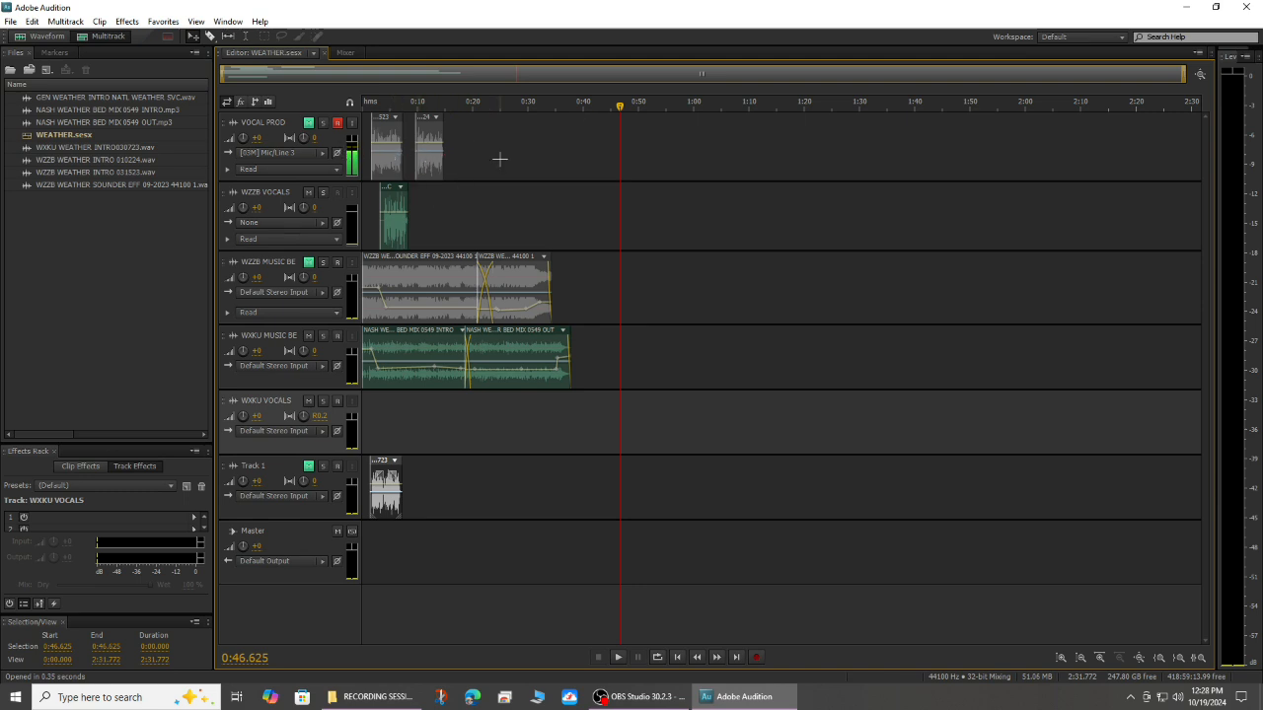
key("shift+space")
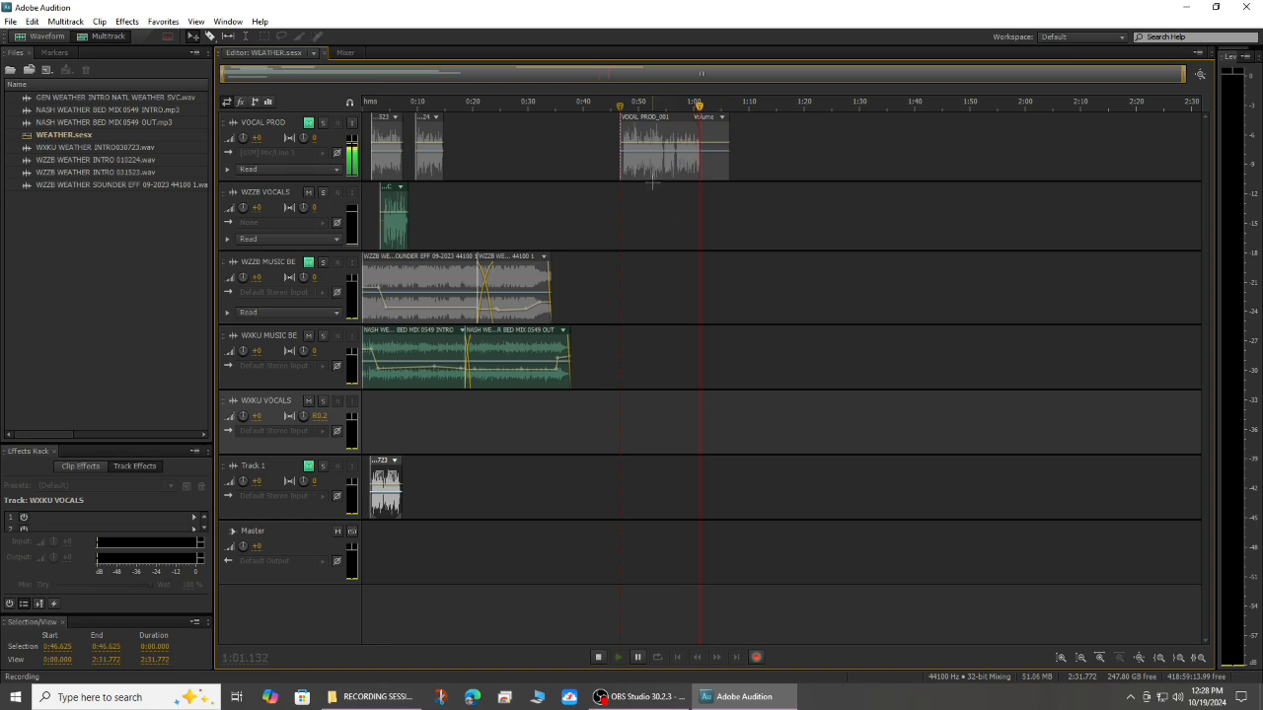
key("space")
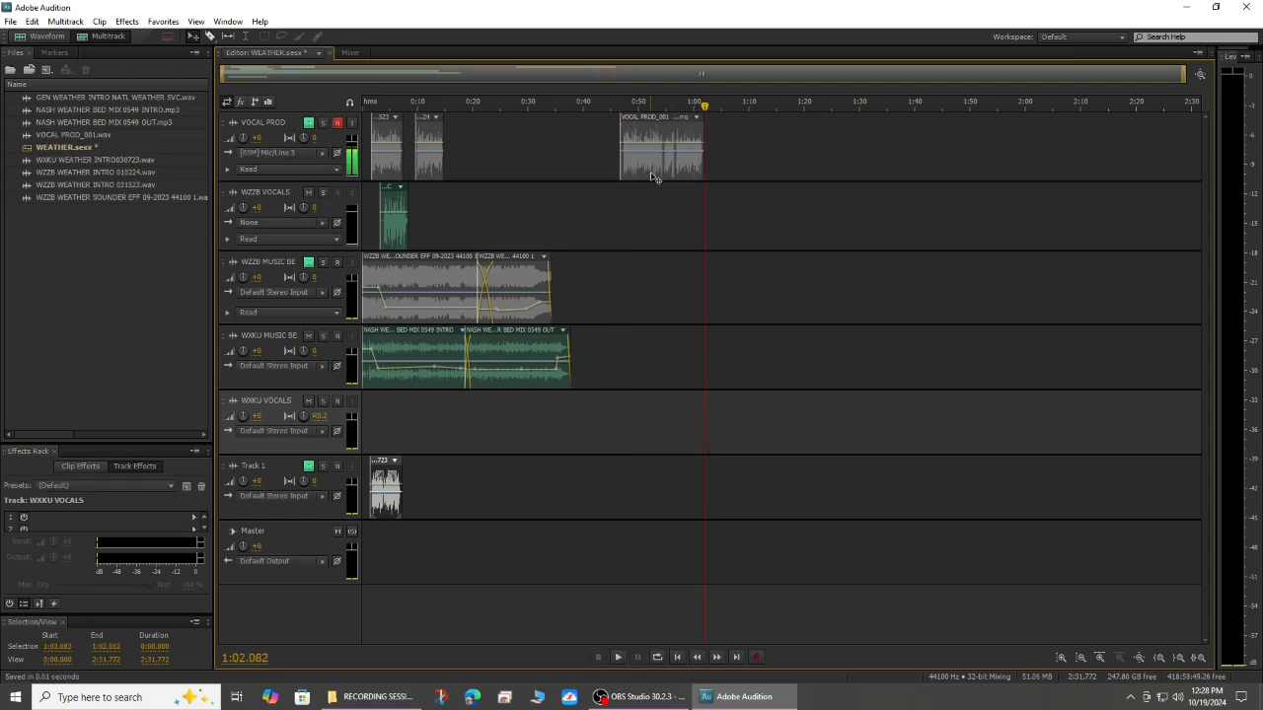
left_click_drag(651, 177, 443, 212)
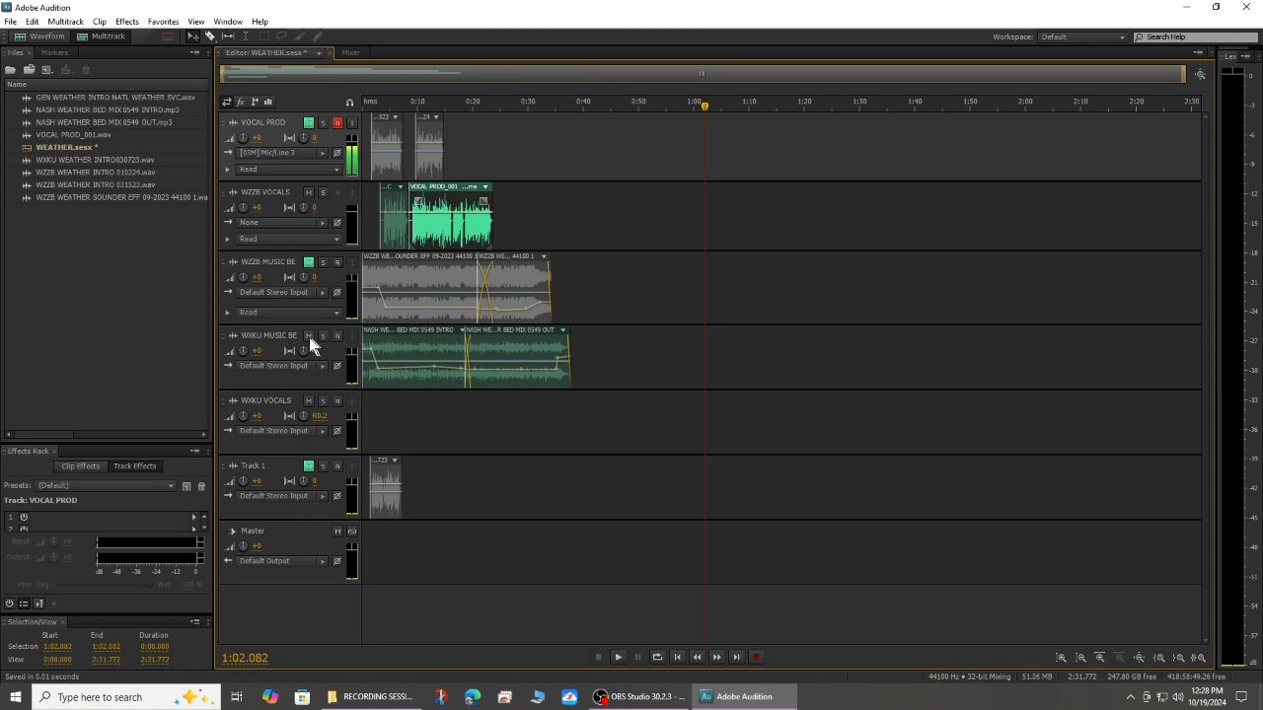
Mute the WXKU music bed and unmute the WZZB one, and shift both WZZB VOCALS clips to start at about 0:04.4
left_click(308, 336)
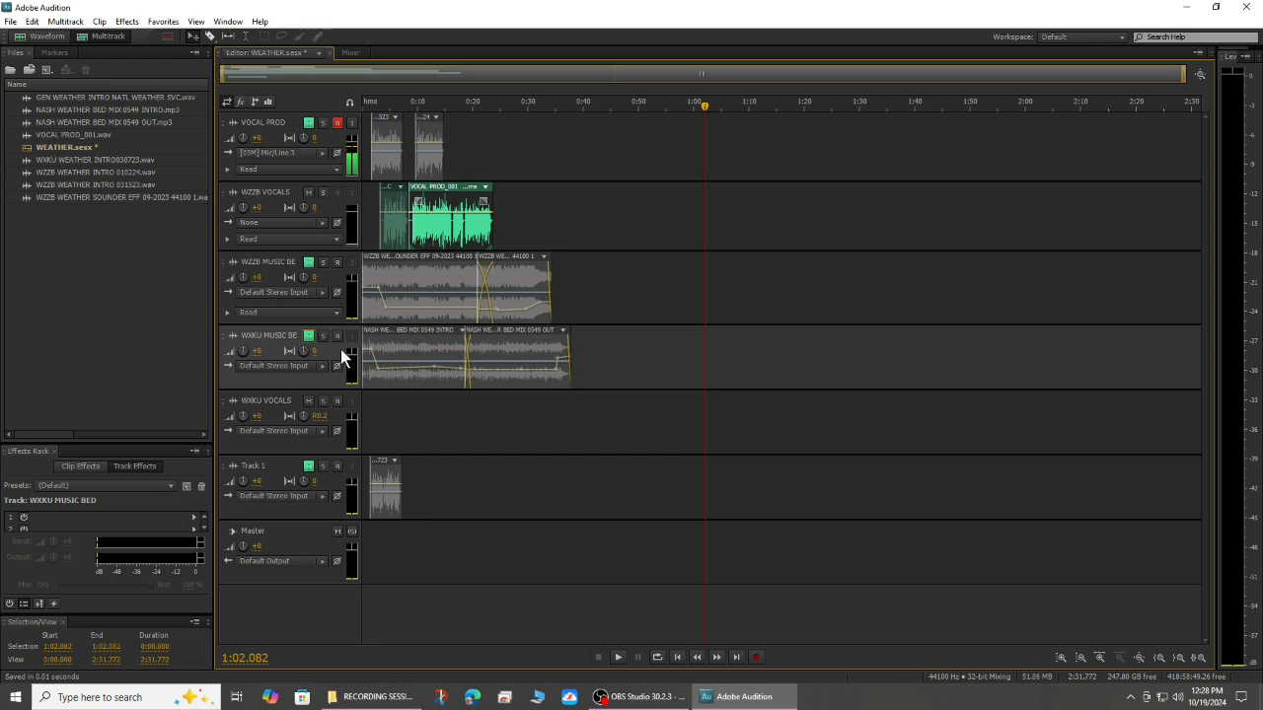
left_click(309, 263)
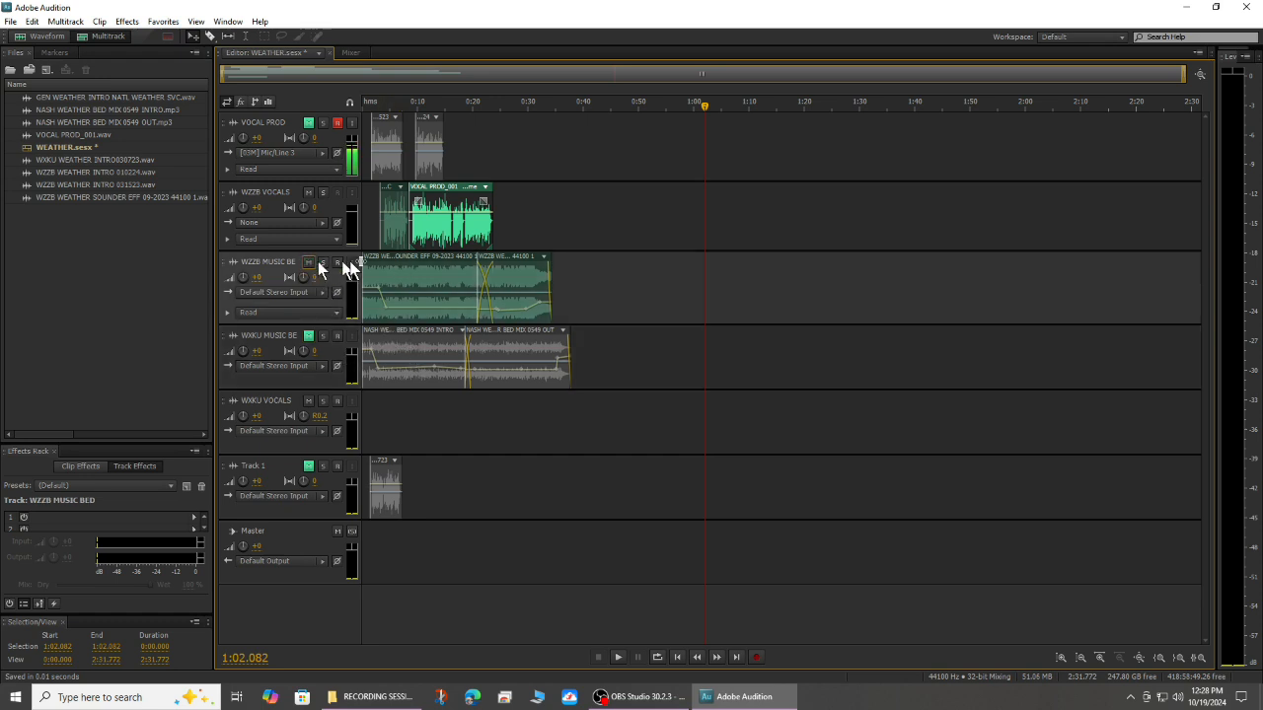
left_click_drag(542, 228, 404, 241)
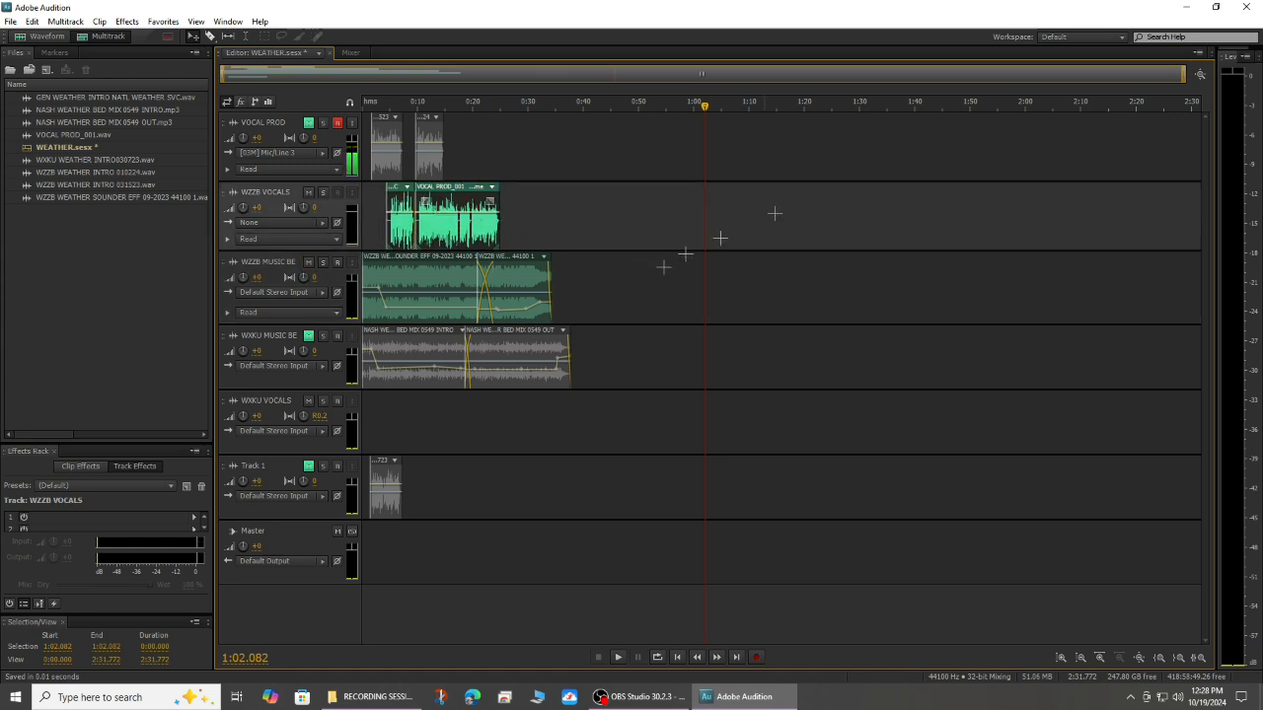
On the WZZB music bed, trim the second clip's start to about 0:27.6 and the first clip's end to about 0:15
left_click_drag(1182, 77, 613, 92)
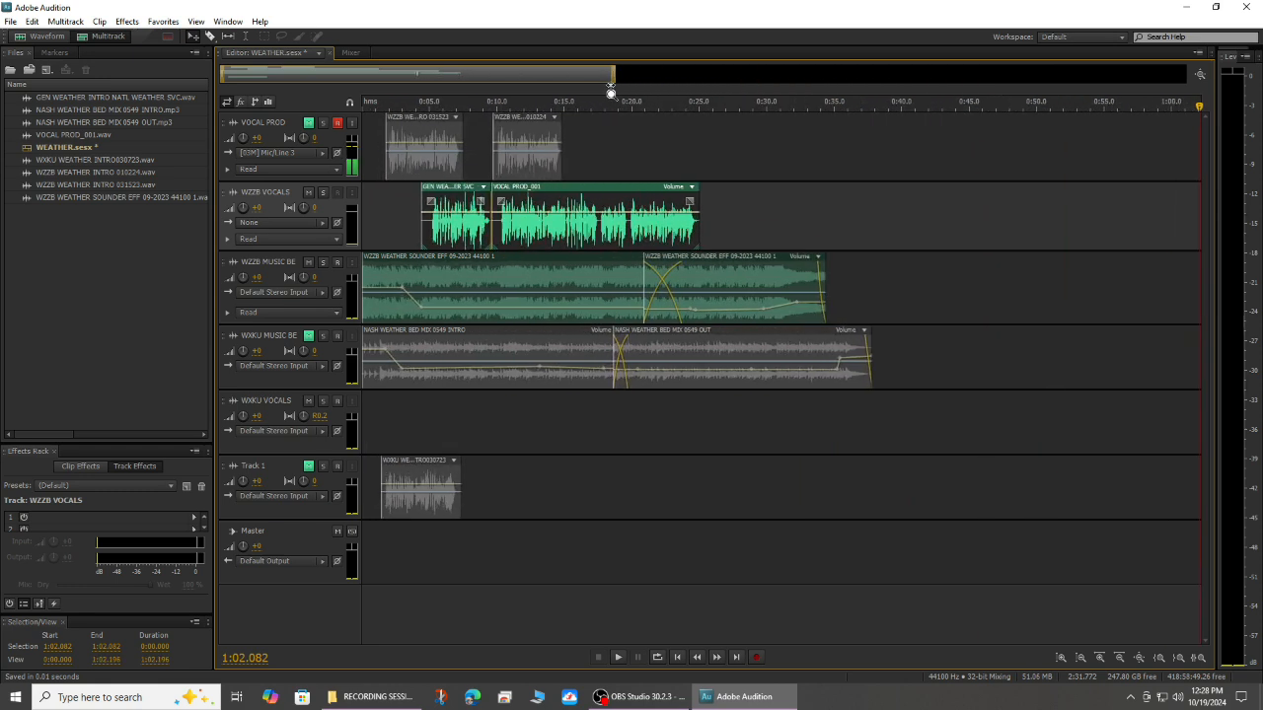
left_click(690, 276)
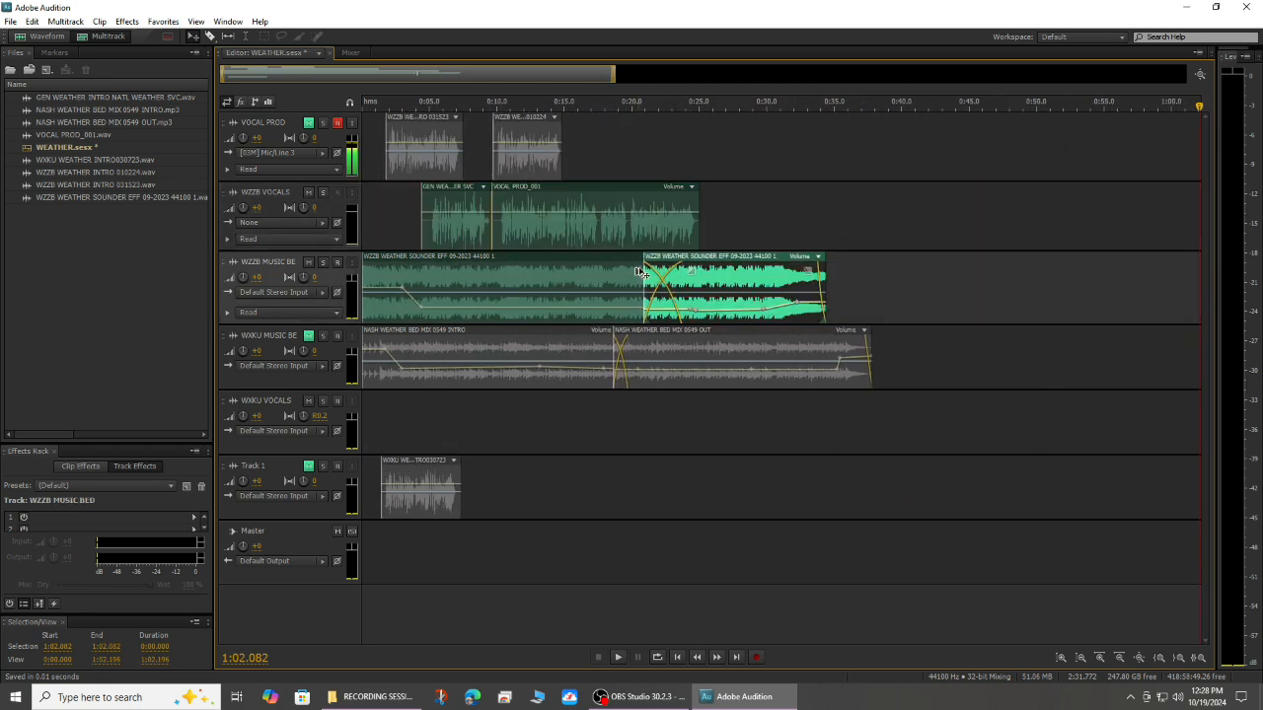
left_click_drag(643, 267, 734, 268)
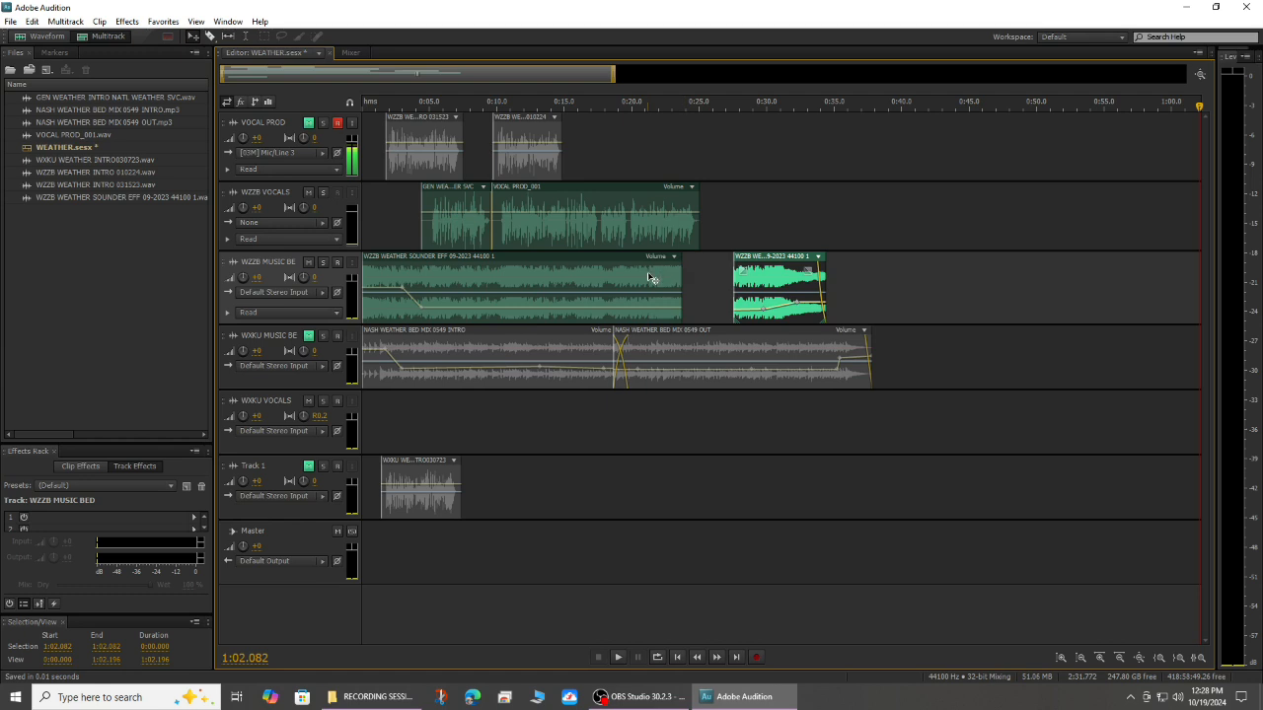
left_click(680, 273)
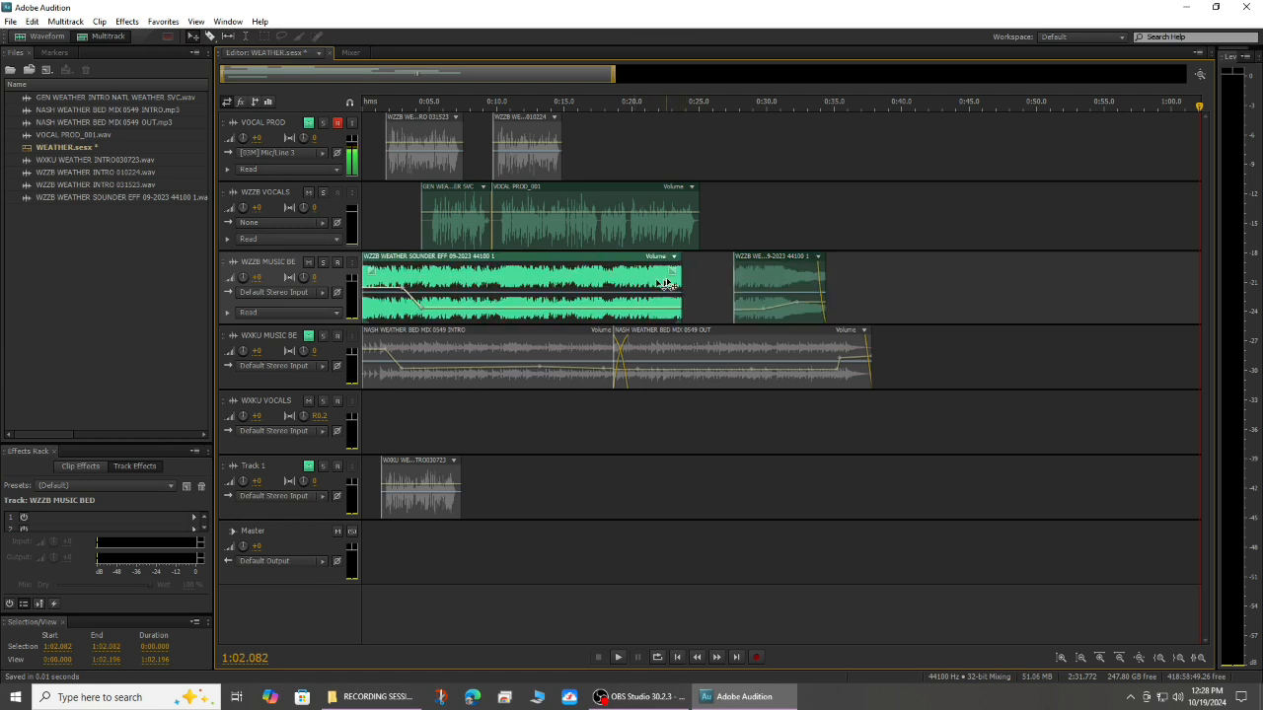
left_click_drag(681, 274, 564, 273)
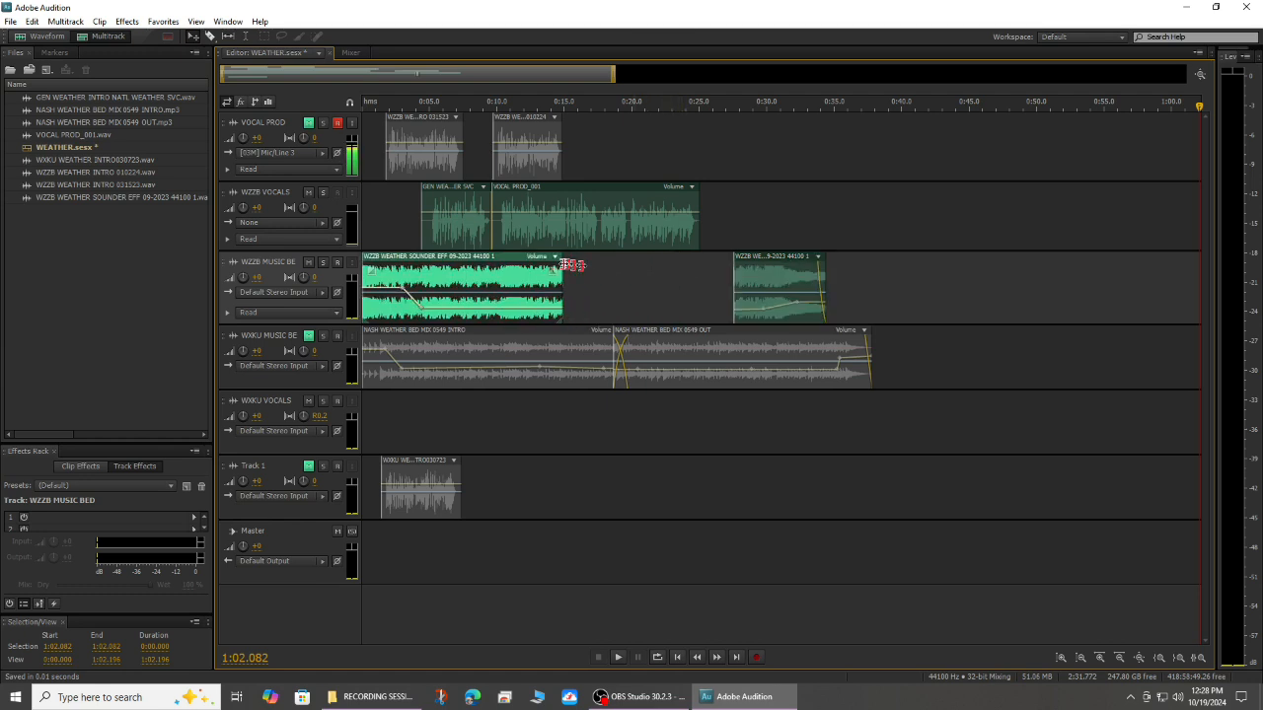
Overlap the second WZZB music clip with the first at about 0:14.5, and shorten the NASH WEATHER BED MIX 0549 OUT clip to about 0:18–0:24.5
left_click_drag(751, 275, 642, 275)
left_click(676, 324)
left_click_drag(750, 274, 557, 269)
left_click(708, 346)
left_click_drag(614, 337, 639, 350)
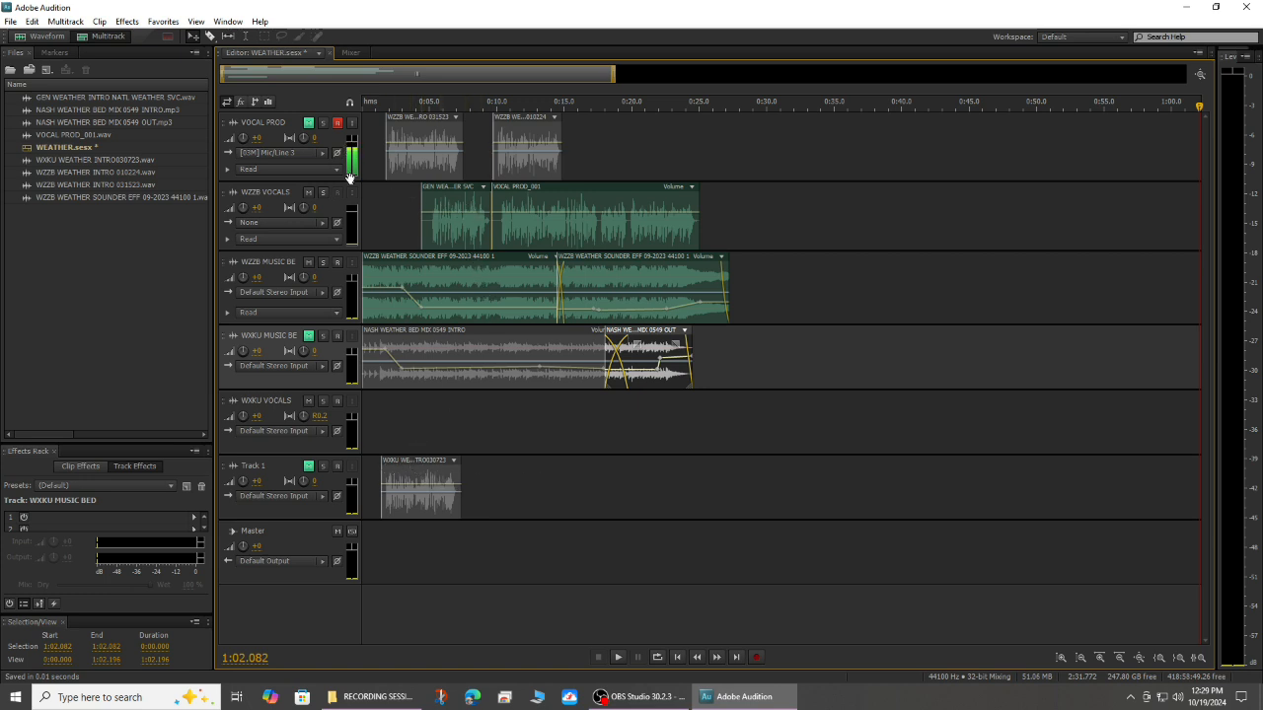
Select both WZZB VOCALS clips, move them together to start at about 0:03.5, and clear the selection
double_click(720, 219)
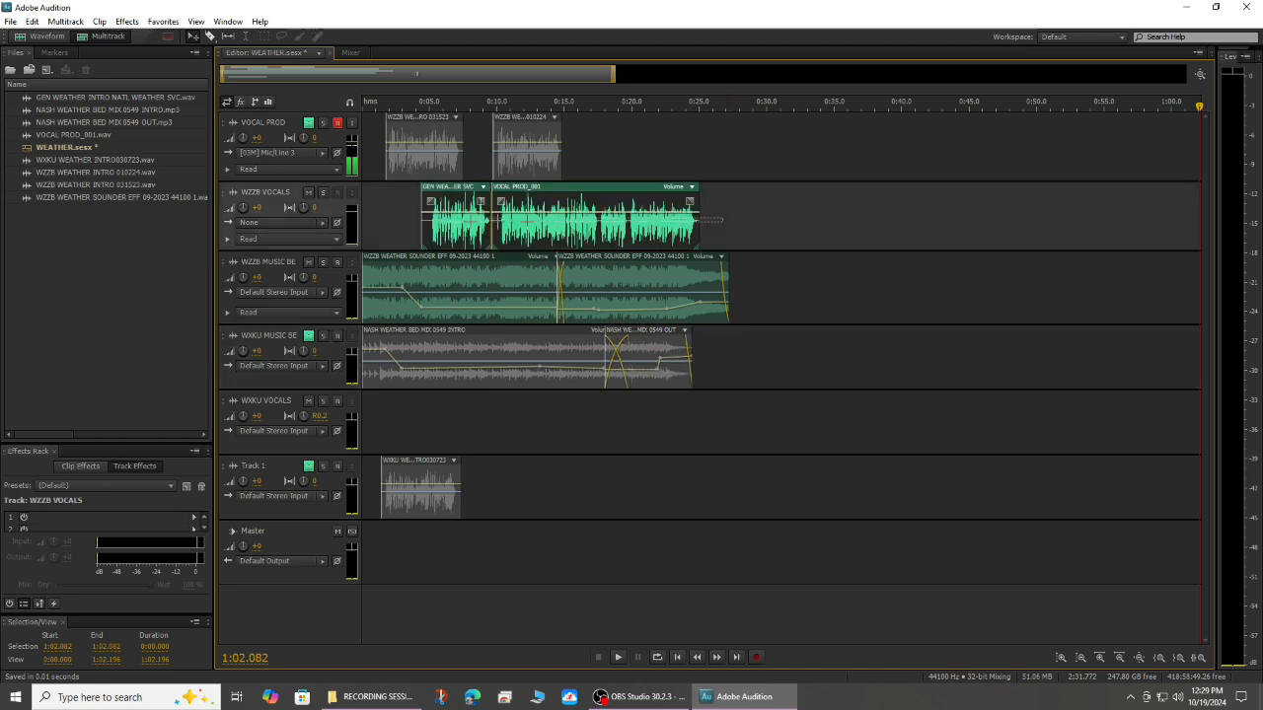
left_click_drag(436, 243, 423, 242)
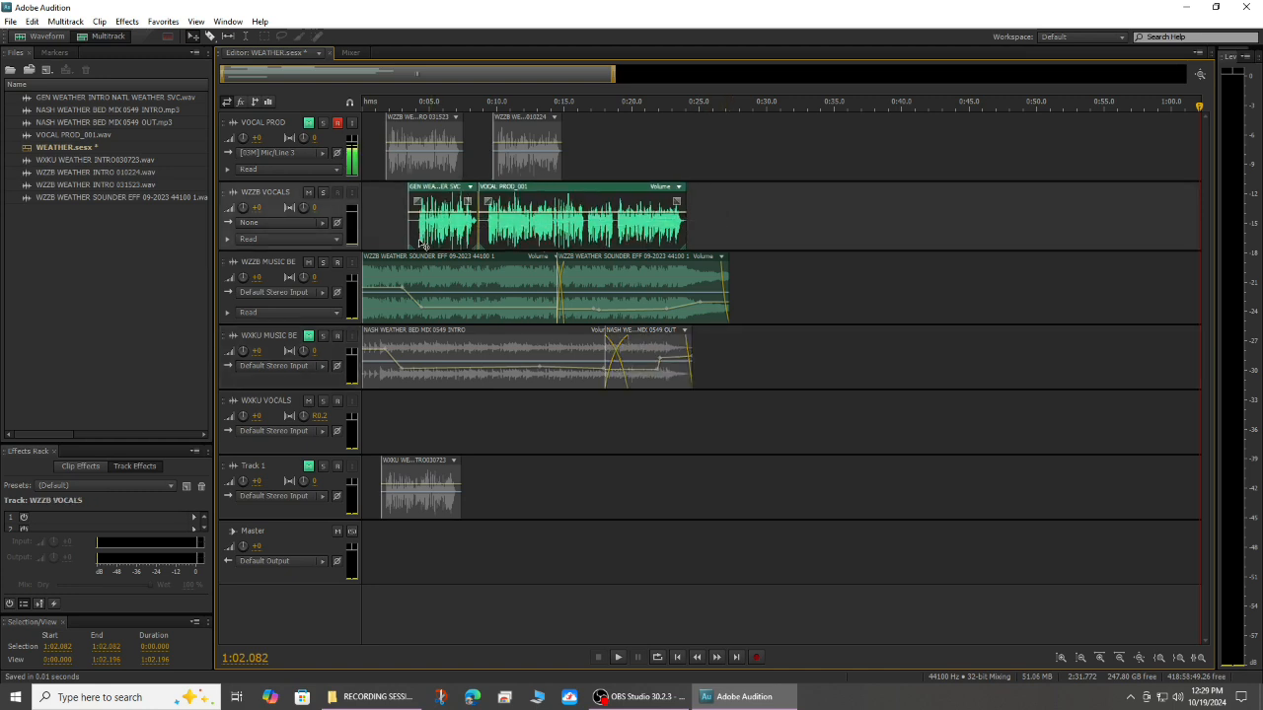
left_click(799, 230)
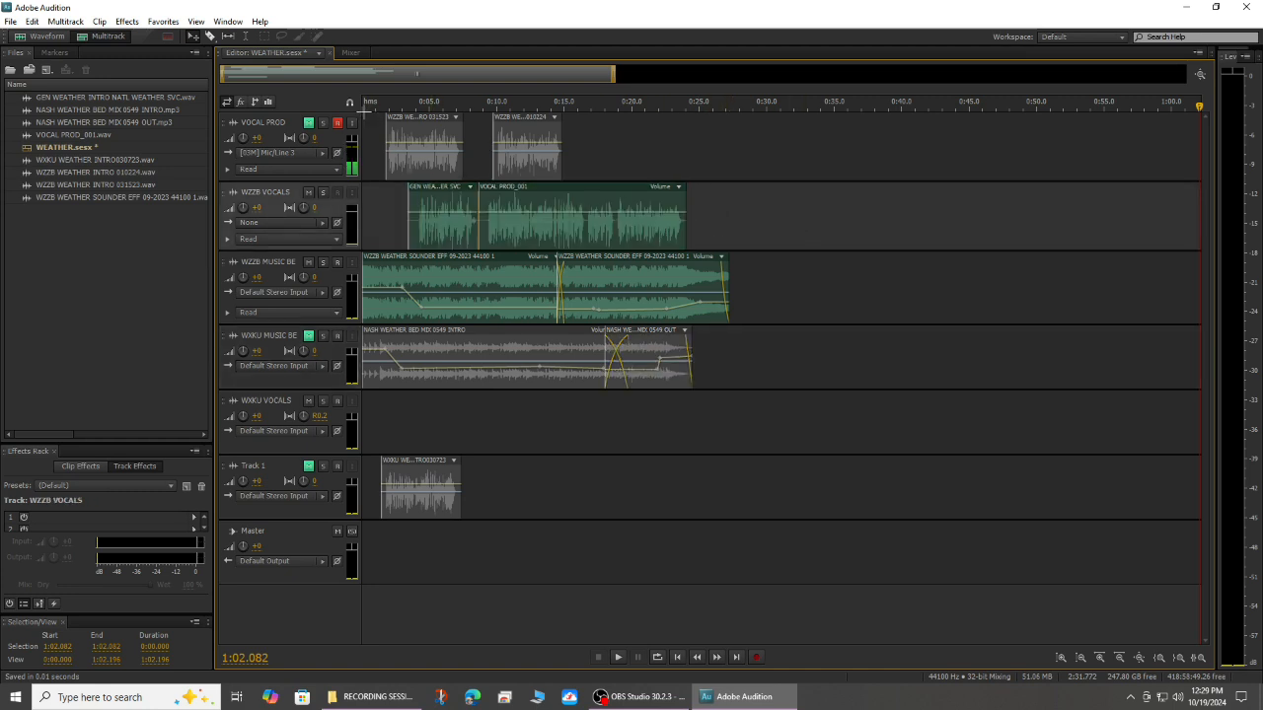
Play the weather mix from the beginning to just past the end of the vocals and stop playback
left_click(361, 104)
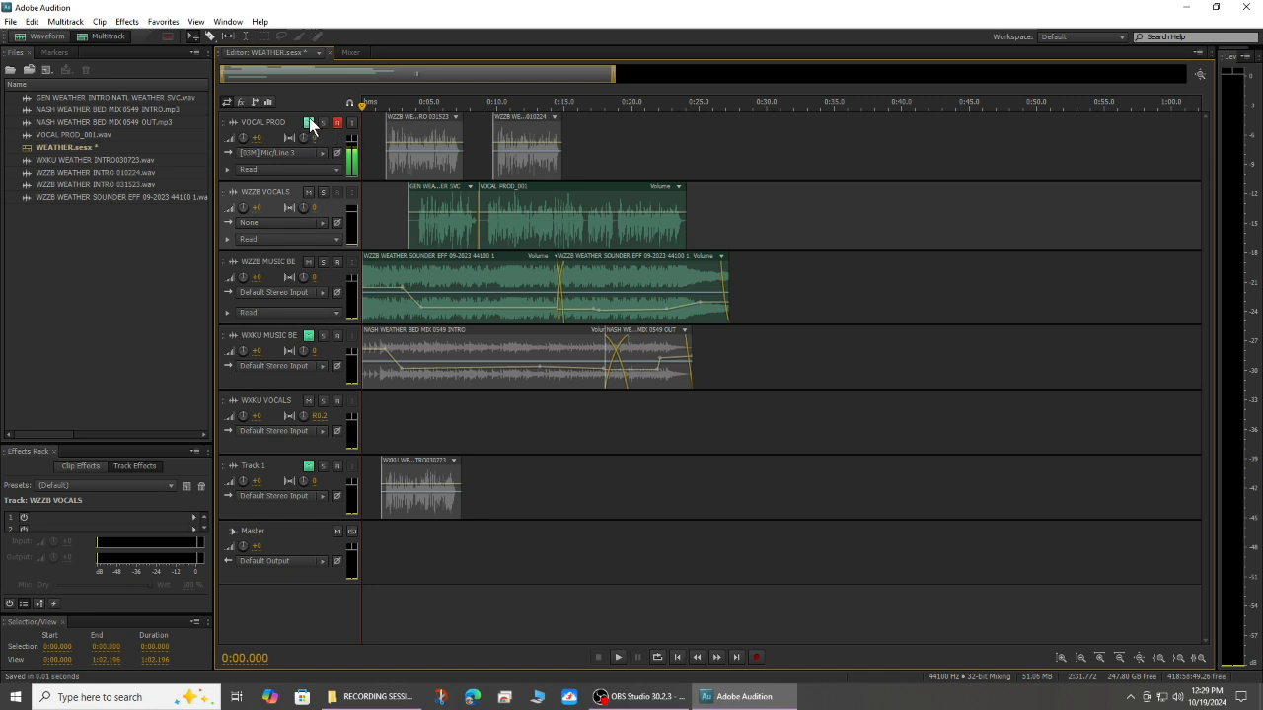
key("space")
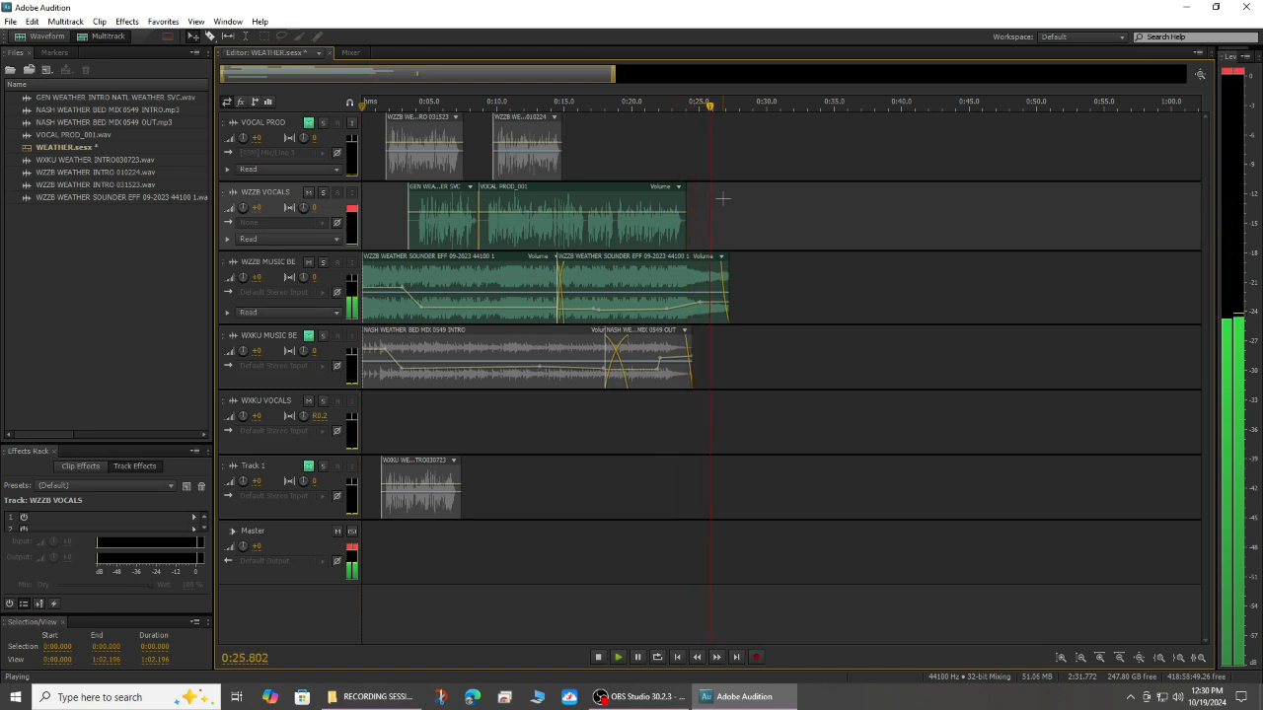
key("space")
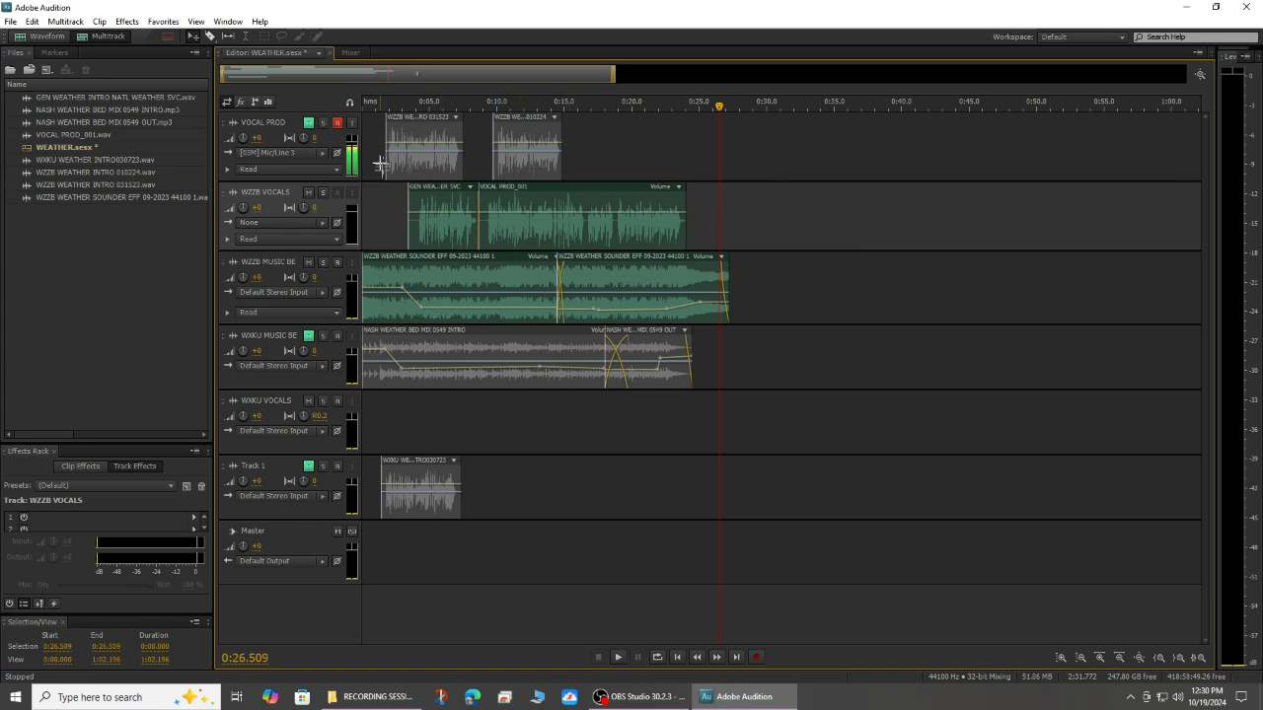
Exit Adobe Audition without saving the changes to WEATHER.sesx
left_click(1246, 12)
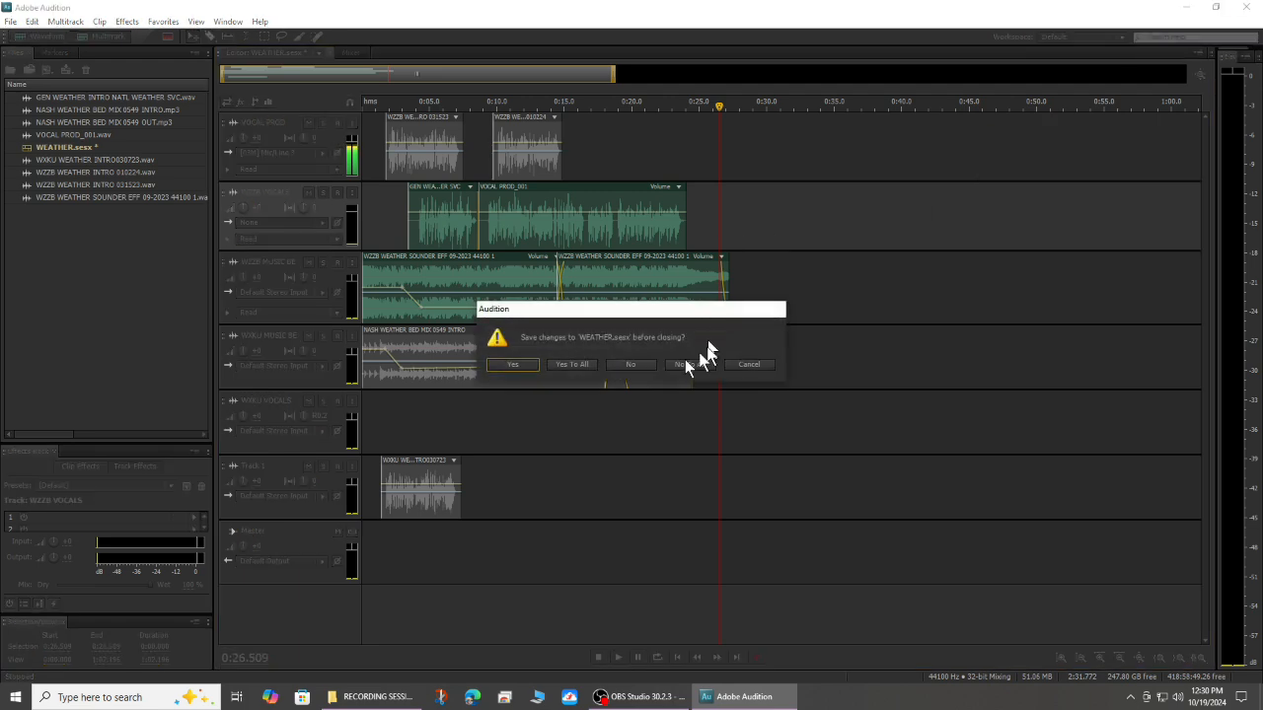
left_click(636, 367)
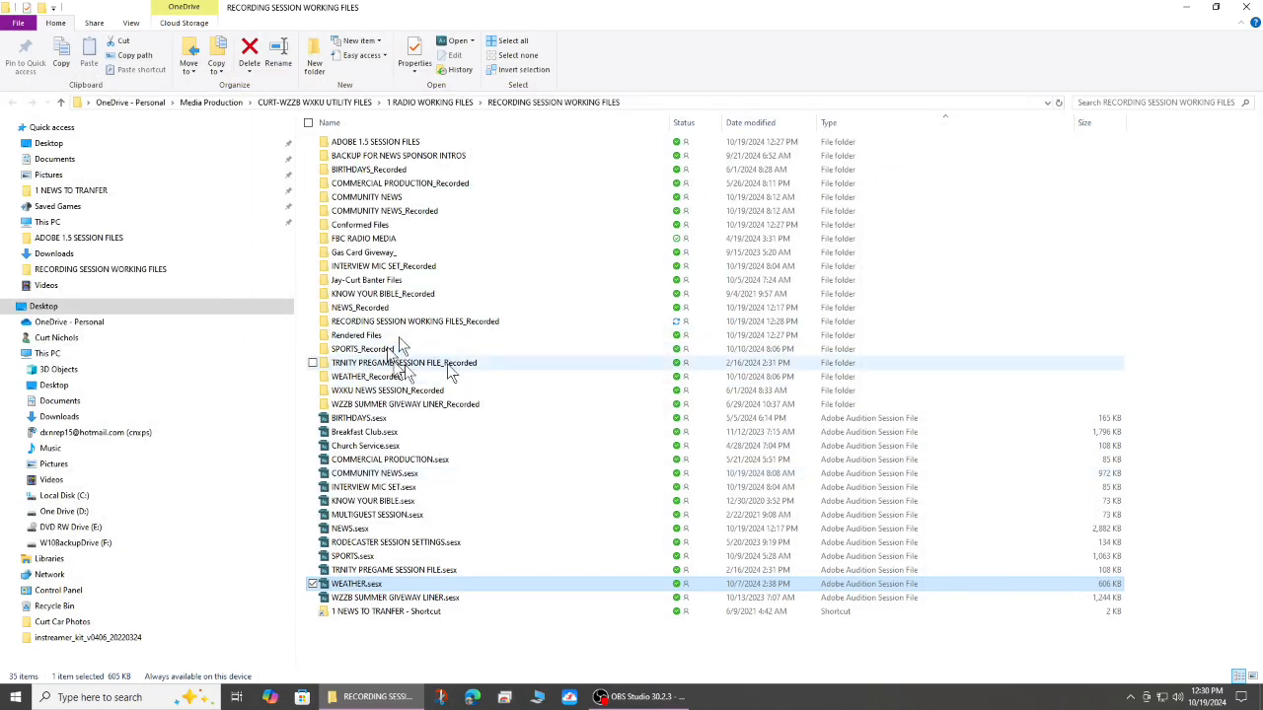